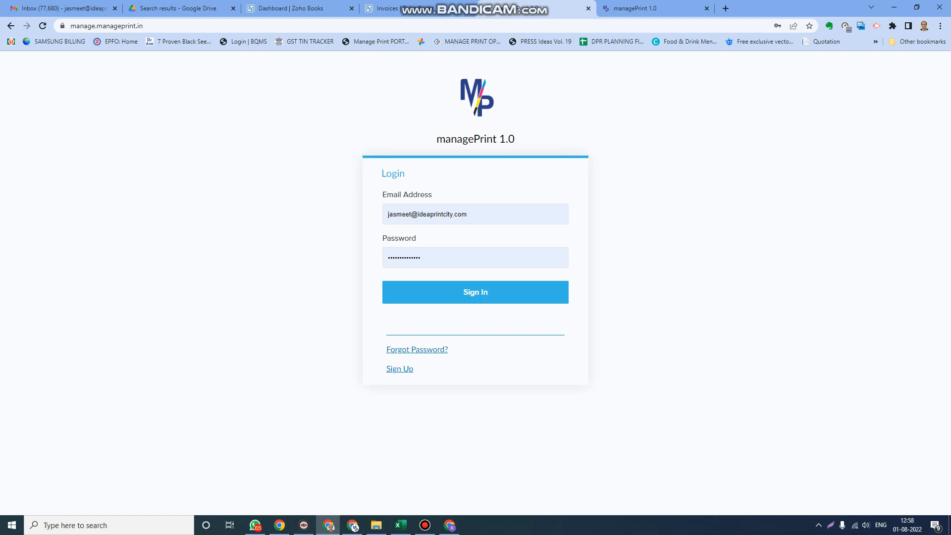
Sign in with the saved credentials and open the Jobs In Production report under Job Cards / Tickets
{"action": "key", "text": "Return"}
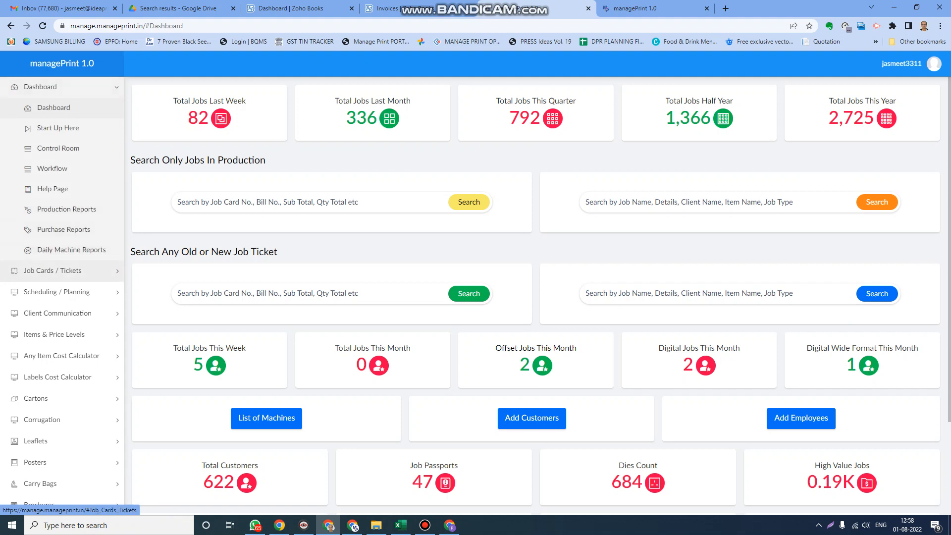
{"action": "left_click", "coordinate": [52, 270]}
{"action": "left_click", "coordinate": [65, 129]}
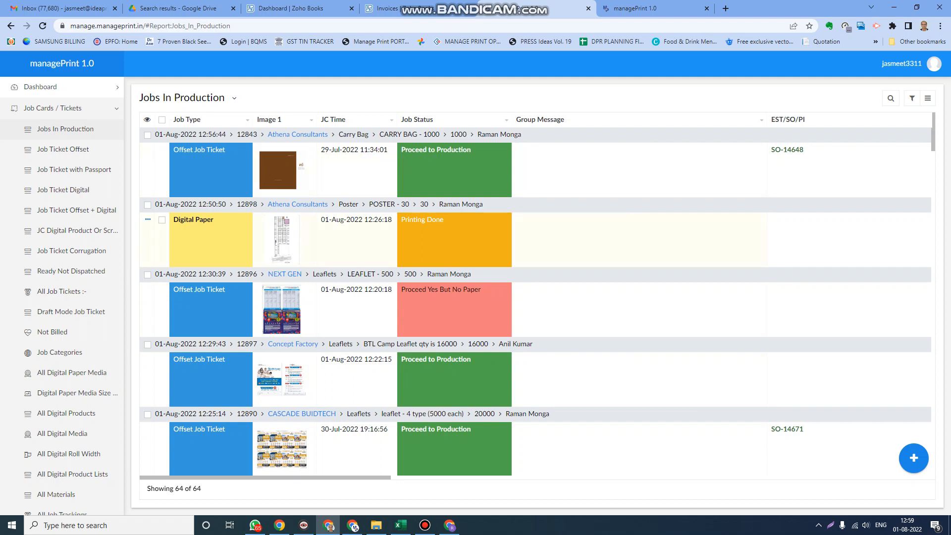
Examine the Jobs In Production list, comparing the job types, statuses, group messages and order references
{"action": "scroll", "coordinate": [535, 247], "scroll_direction": "down", "scroll_amount": 1}
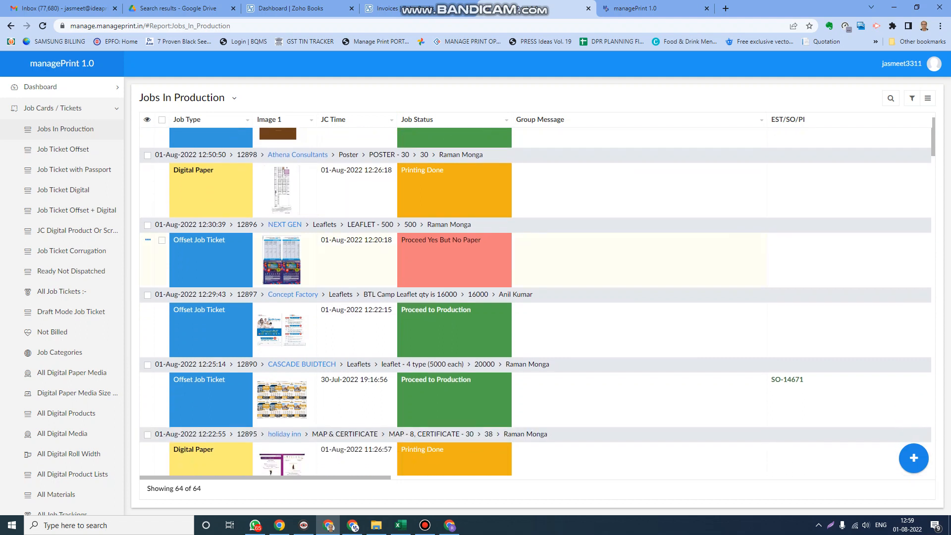
{"action": "scroll", "coordinate": [535, 297], "scroll_direction": "down", "scroll_amount": 6}
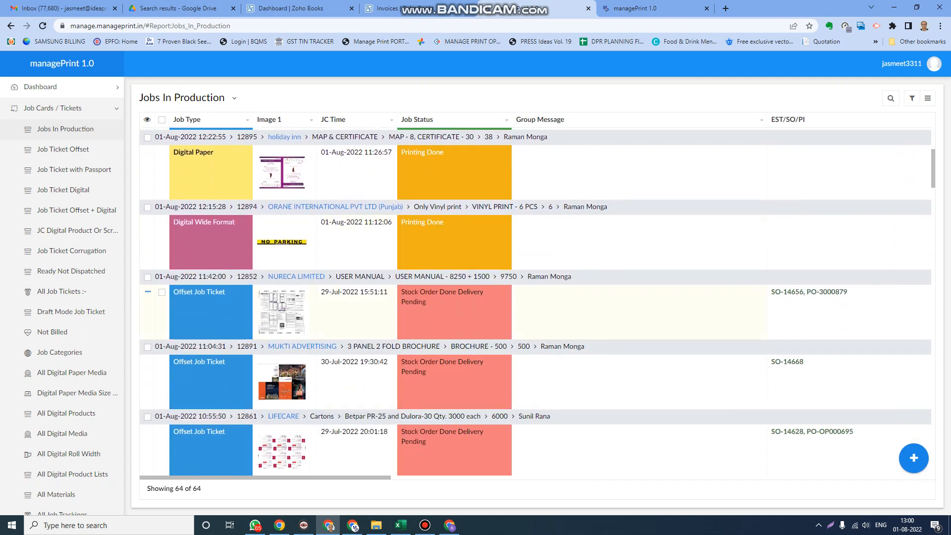
{"action": "scroll", "coordinate": [535, 298], "scroll_direction": "down", "scroll_amount": 10}
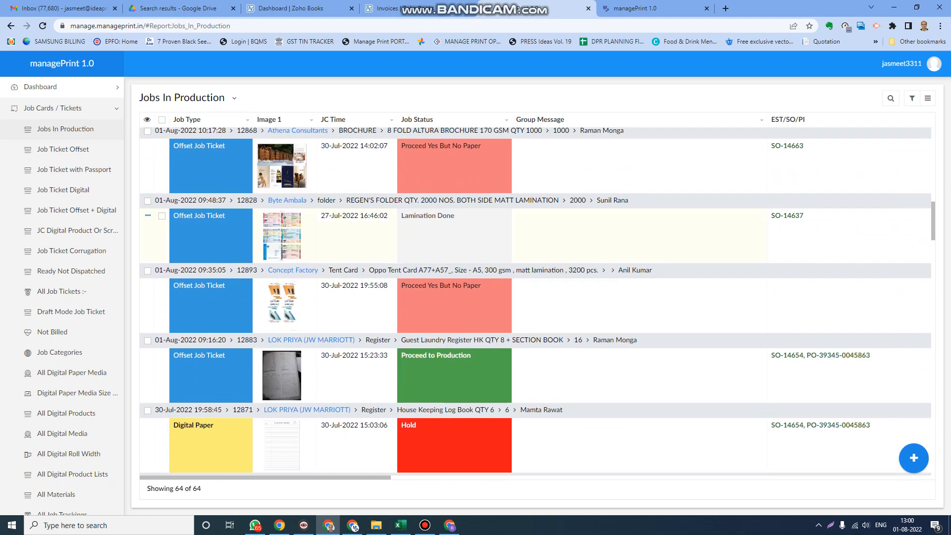
{"action": "scroll", "coordinate": [445, 268], "scroll_direction": "down", "scroll_amount": 6}
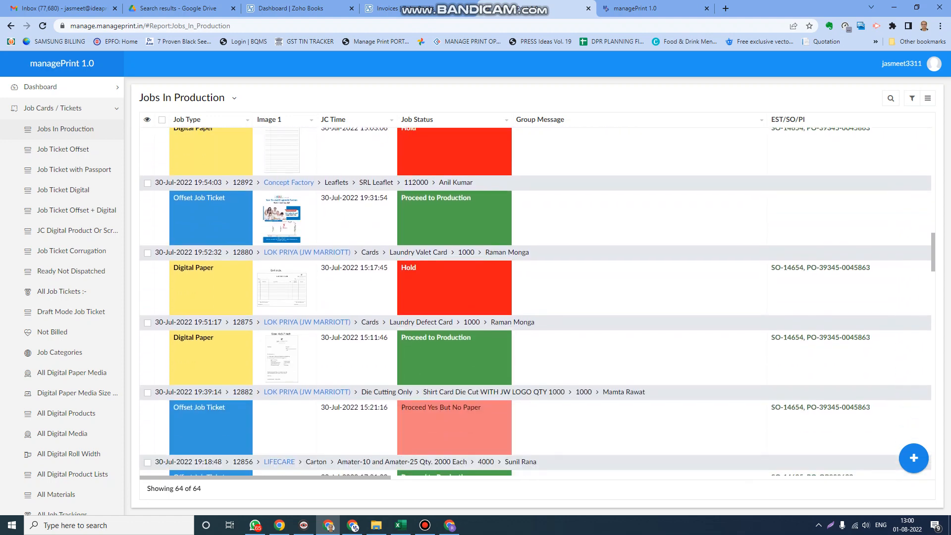
{"action": "scroll", "coordinate": [535, 298], "scroll_direction": "up", "scroll_amount": 1}
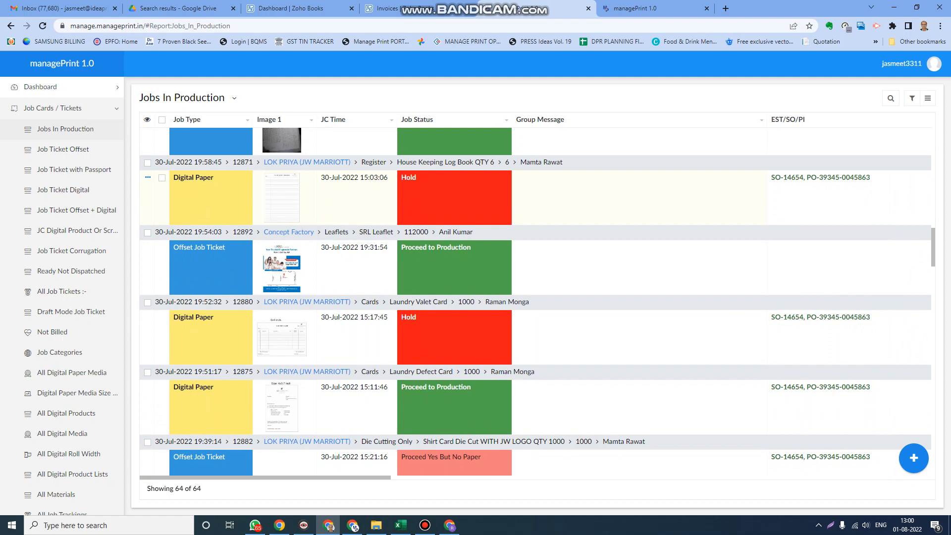
{"action": "scroll", "coordinate": [535, 267], "scroll_direction": "down", "scroll_amount": 1}
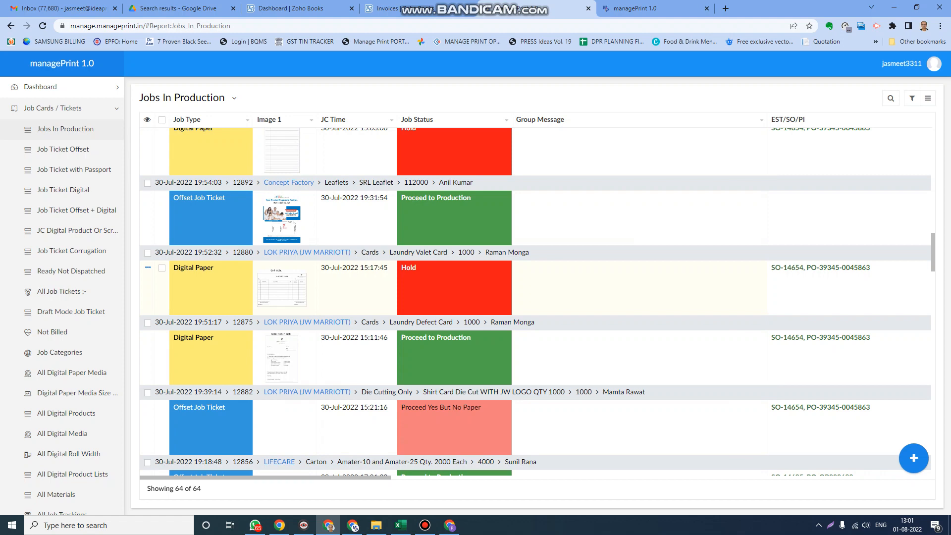
{"action": "scroll", "coordinate": [537, 298], "scroll_direction": "down", "scroll_amount": 15}
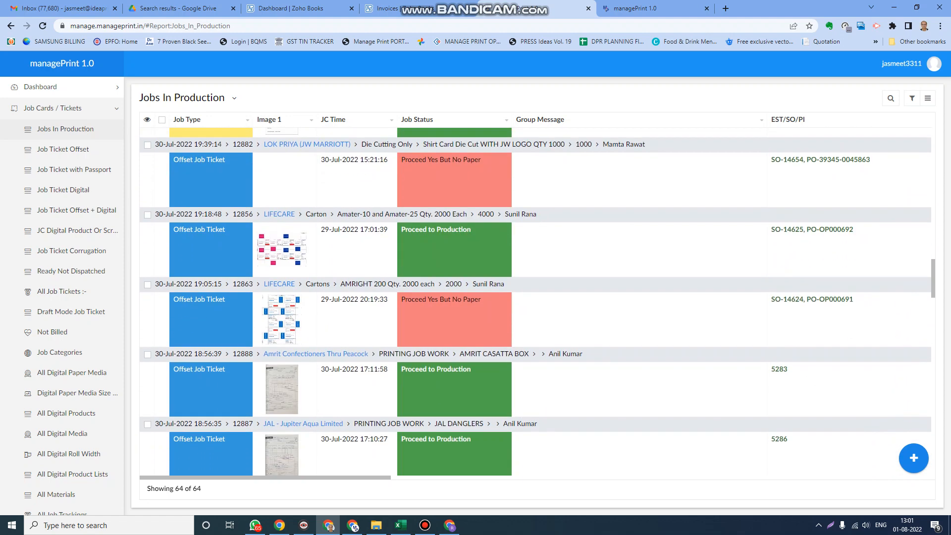
{"action": "scroll", "coordinate": [538, 278], "scroll_direction": "down", "scroll_amount": 1}
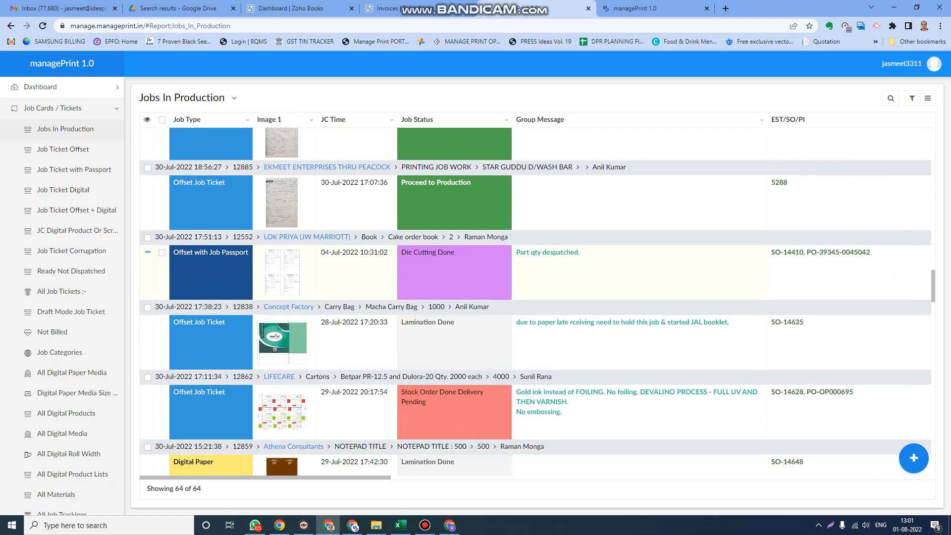
{"action": "scroll", "coordinate": [538, 277], "scroll_direction": "down", "scroll_amount": 2}
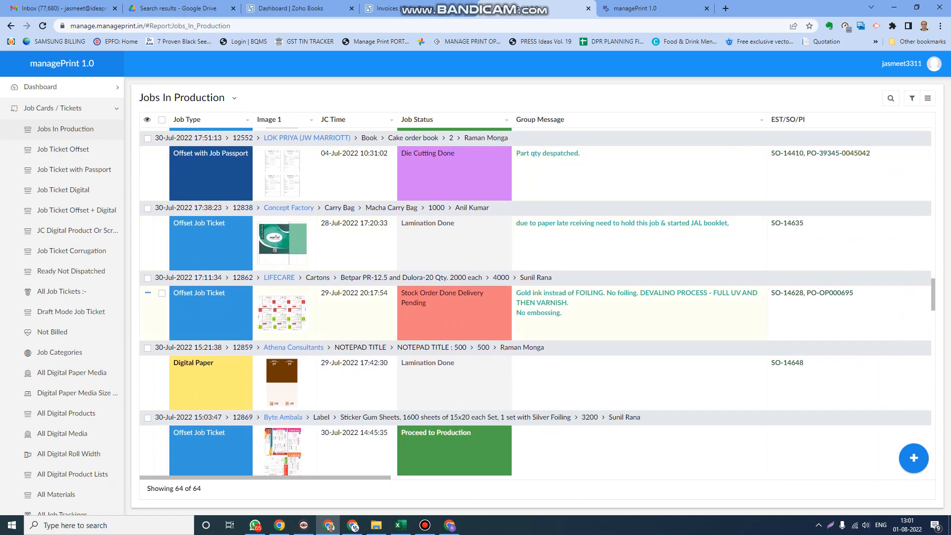
{"action": "scroll", "coordinate": [538, 277], "scroll_direction": "down", "scroll_amount": 2}
{"action": "scroll", "coordinate": [537, 218], "scroll_direction": "down", "scroll_amount": 4}
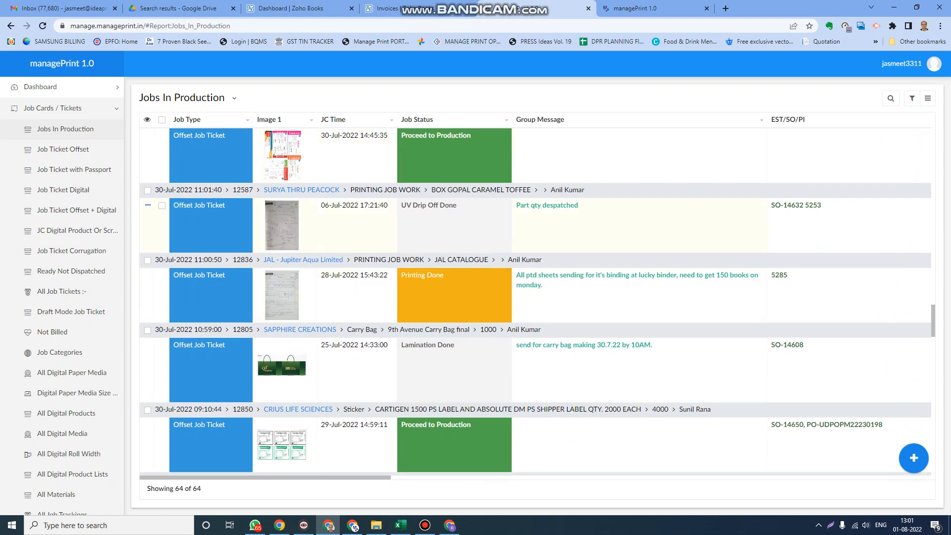
{"action": "scroll", "coordinate": [538, 218], "scroll_direction": "down", "scroll_amount": 7}
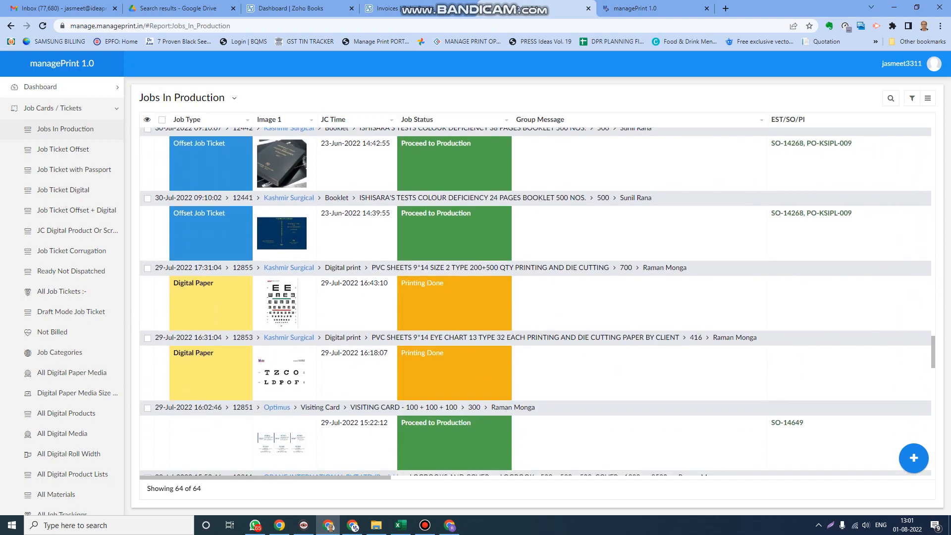
{"action": "scroll", "coordinate": [537, 277], "scroll_direction": "down", "scroll_amount": 9}
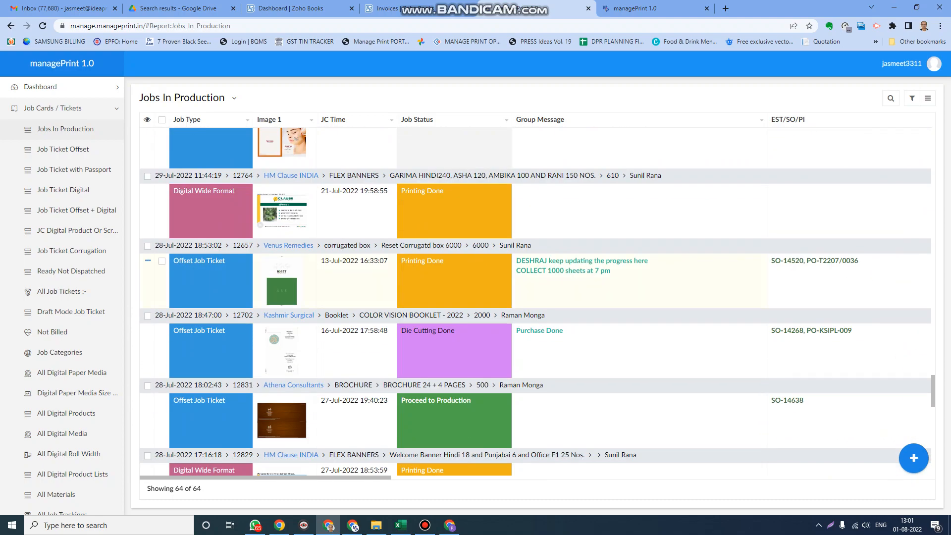
{"action": "scroll", "coordinate": [538, 278], "scroll_direction": "up", "scroll_amount": 9}
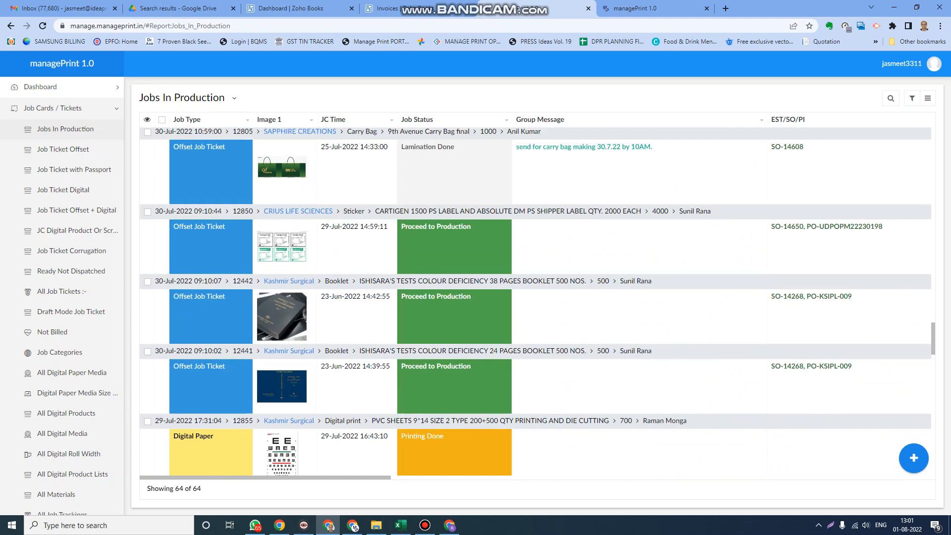
{"action": "scroll", "coordinate": [537, 302], "scroll_direction": "up", "scroll_amount": 20}
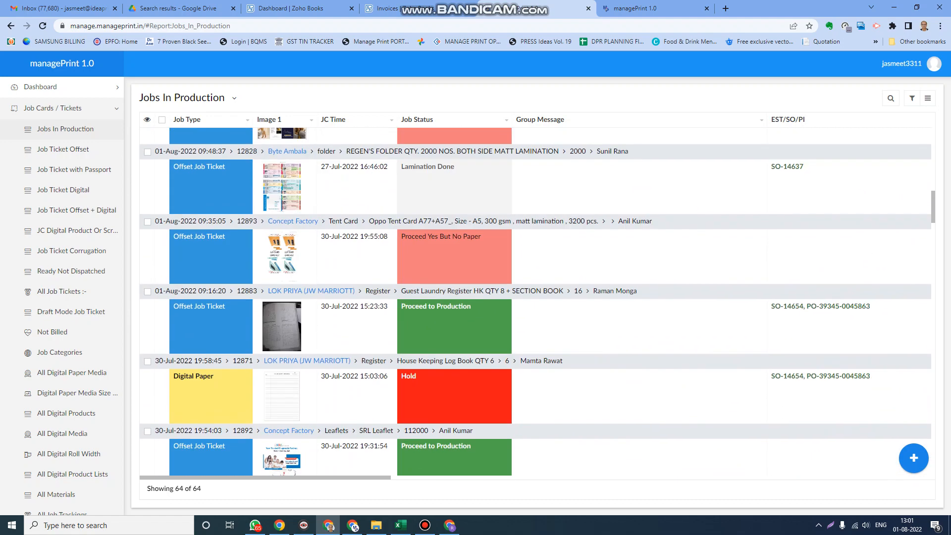
{"action": "scroll", "coordinate": [538, 302], "scroll_direction": "up", "scroll_amount": 15}
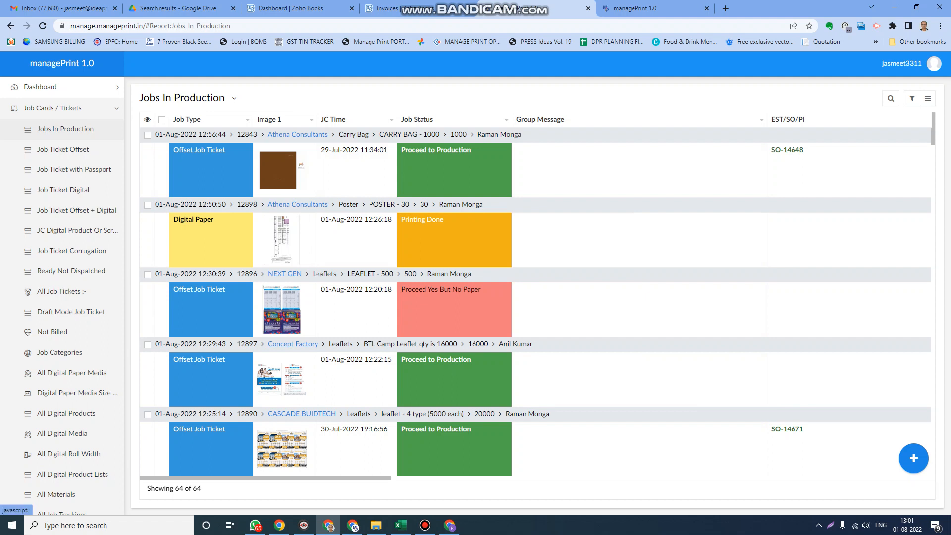
Start a new job ticket with Enovus Healthcare as the customer and assign the first named designer as job incharge
{"action": "left_click", "coordinate": [65, 129]}
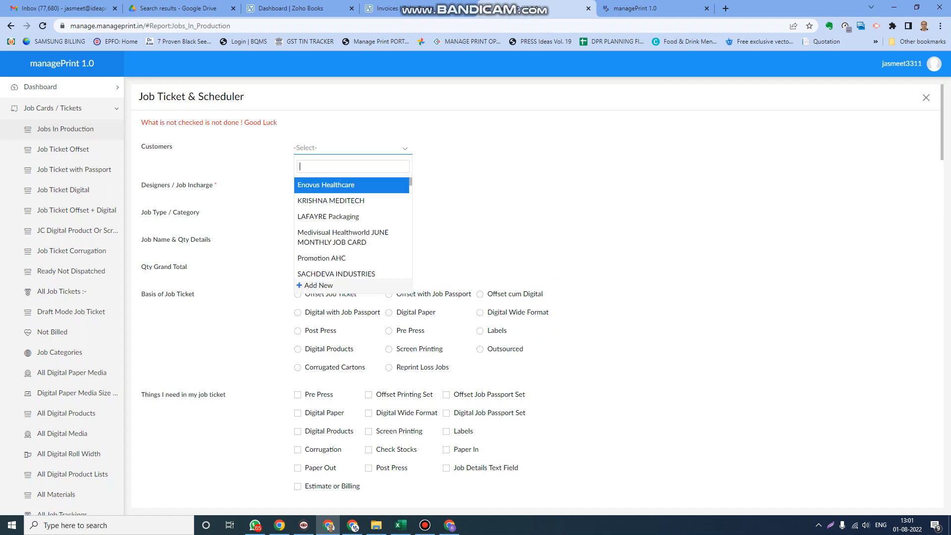
{"action": "left_click", "coordinate": [342, 185]}
{"action": "left_click", "coordinate": [341, 187]}
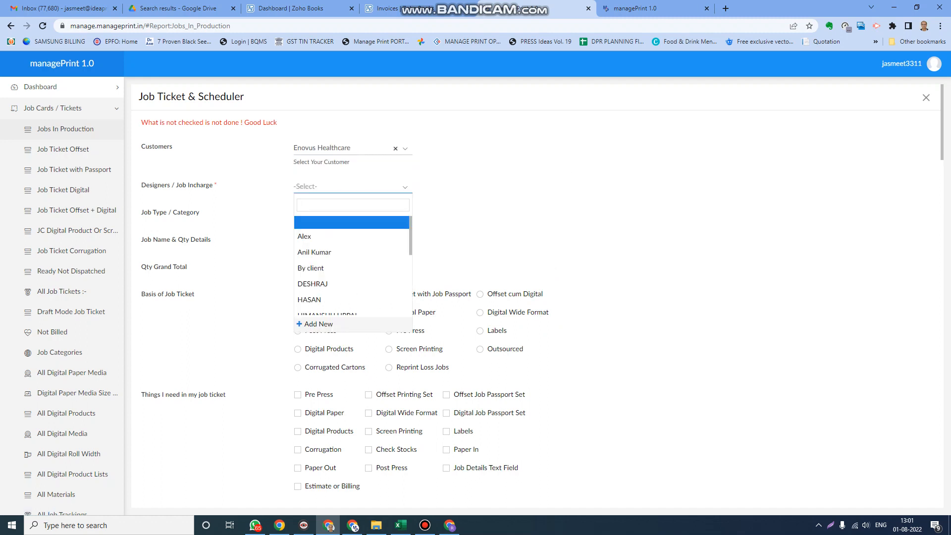
{"action": "key", "text": "Down"}
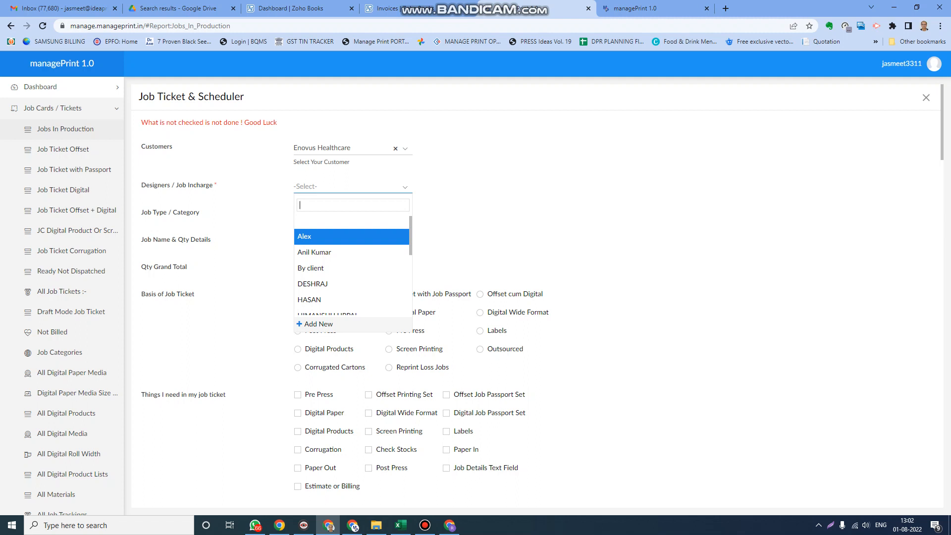
{"action": "key", "text": "Return"}
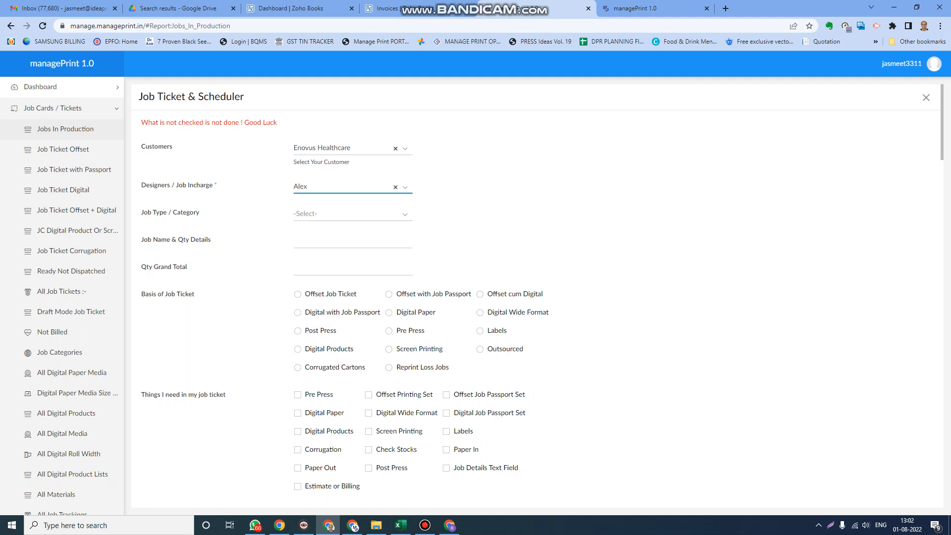
{"action": "key", "text": "Tab"}
Set the job category to 4 Ladoo box, the job name to "LADOO BOX GOPAL 4 PC QTY 4000" and the grand total quantity to 4000
{"action": "left_click", "coordinate": [347, 214]}
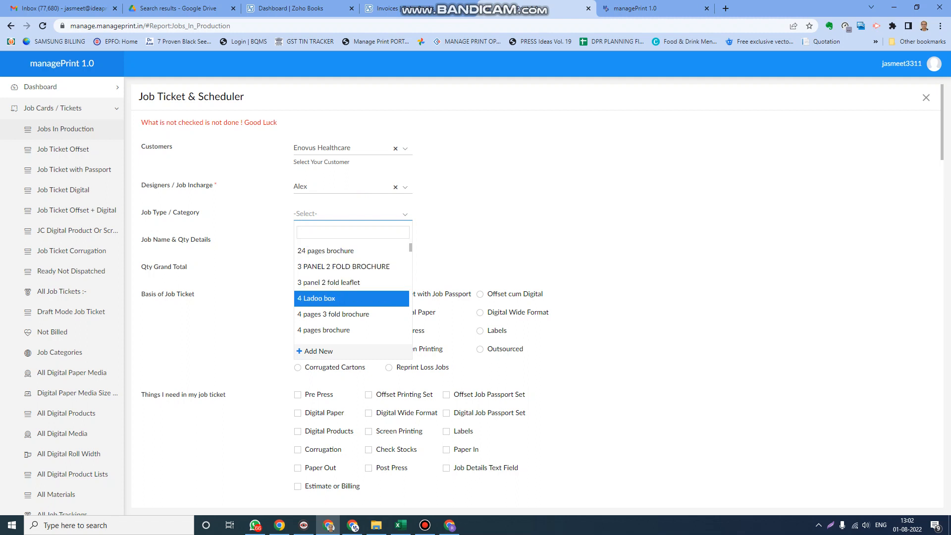
{"action": "key", "text": "Return"}
{"action": "key", "text": "Tab"}
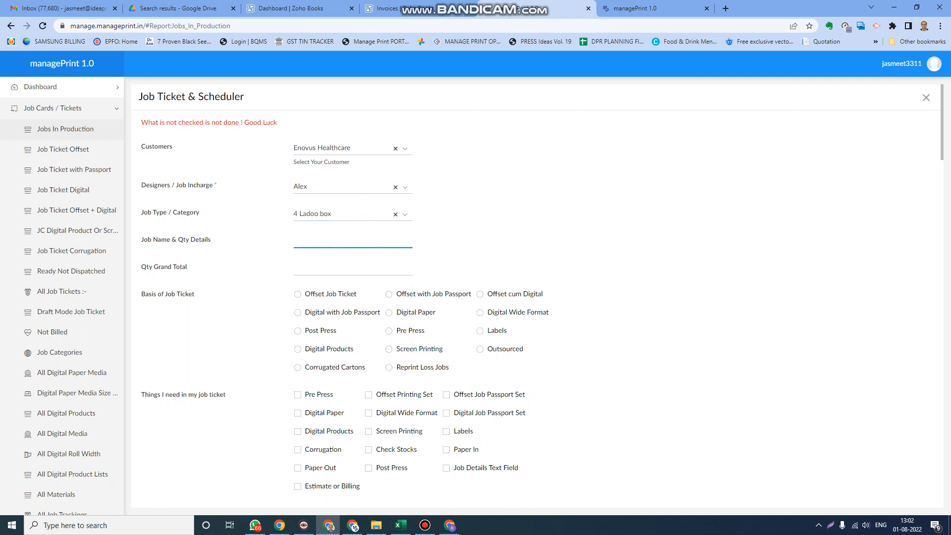
{"action": "type", "text": "LADOO BOX GOPAL 4 PC QTY 4000"}
{"action": "key", "text": "Tab"}
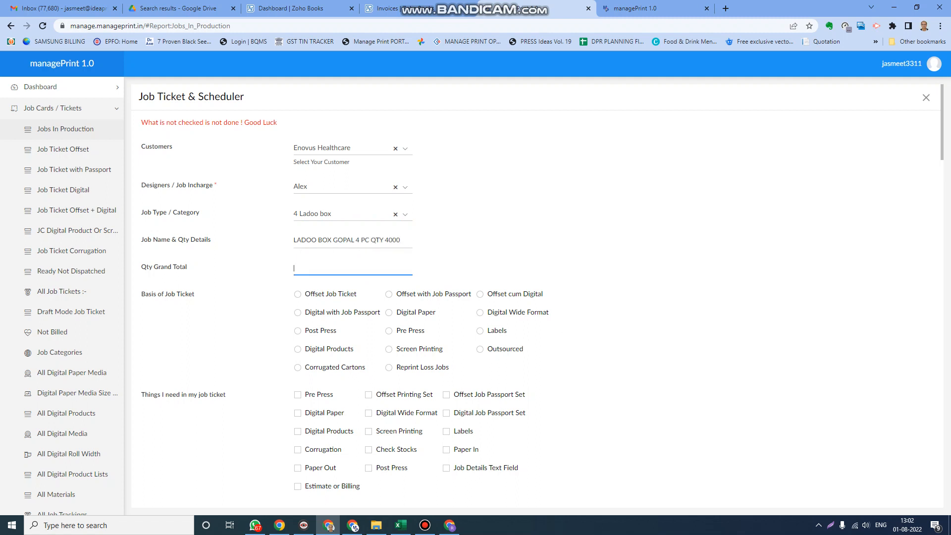
{"action": "type", "text": "4000"}
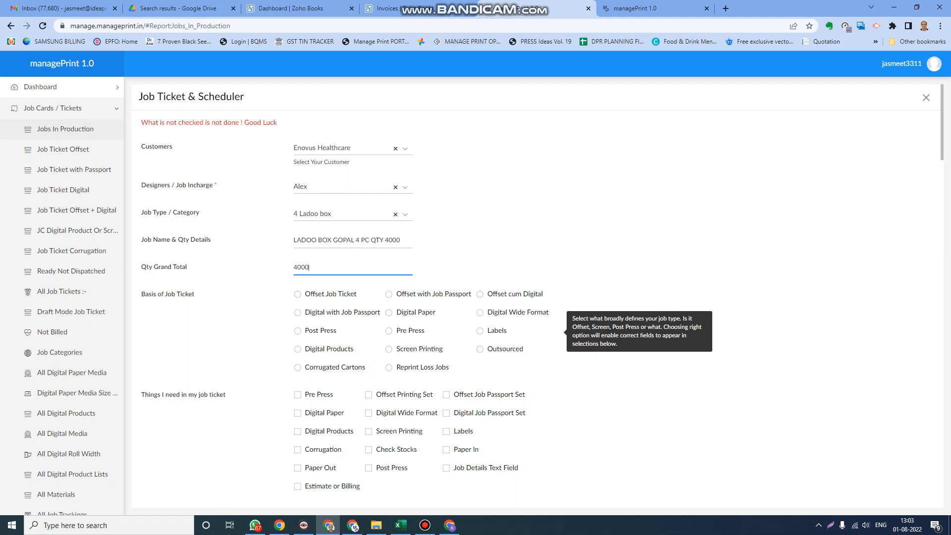
Try Outsourced, Offset cum Digital, Digital Products, Screen Printing, Pre Press, Corrugated Cartons and Reprint Loss Jobs as the basis of the job ticket
{"action": "left_click", "coordinate": [480, 349]}
{"action": "left_click", "coordinate": [480, 294]}
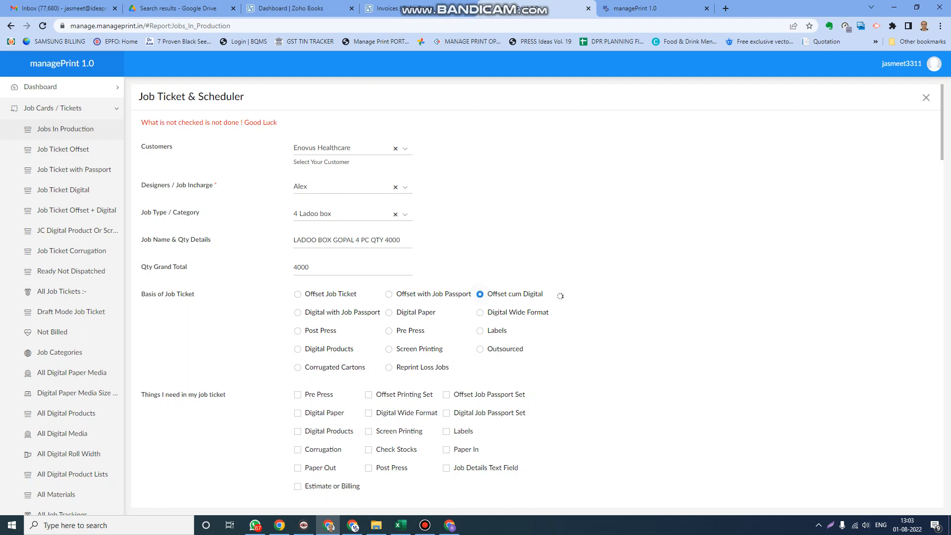
{"action": "left_click", "coordinate": [297, 349]}
{"action": "left_click", "coordinate": [389, 349]}
{"action": "left_click", "coordinate": [389, 331]}
{"action": "left_click", "coordinate": [298, 368]}
{"action": "left_click", "coordinate": [389, 368]}
Set the ticket basis to Offset Job Ticket and include Pre Press, Offset Printing Set, Check Stocks, Paper Out, Post Press and Job Details Text Field
{"action": "scroll", "coordinate": [534, 293], "scroll_direction": "down", "scroll_amount": 1}
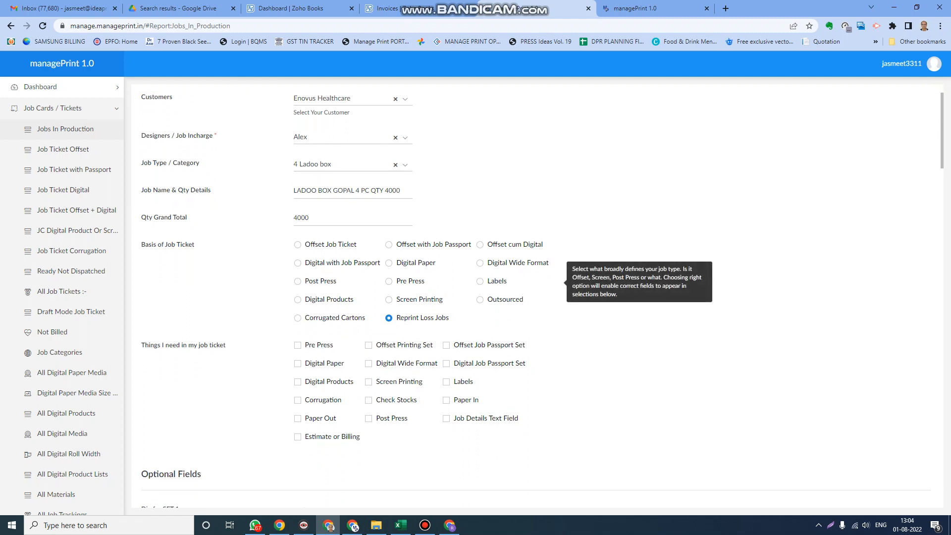
{"action": "left_click", "coordinate": [297, 244]}
{"action": "scroll", "coordinate": [535, 295], "scroll_direction": "down", "scroll_amount": 2}
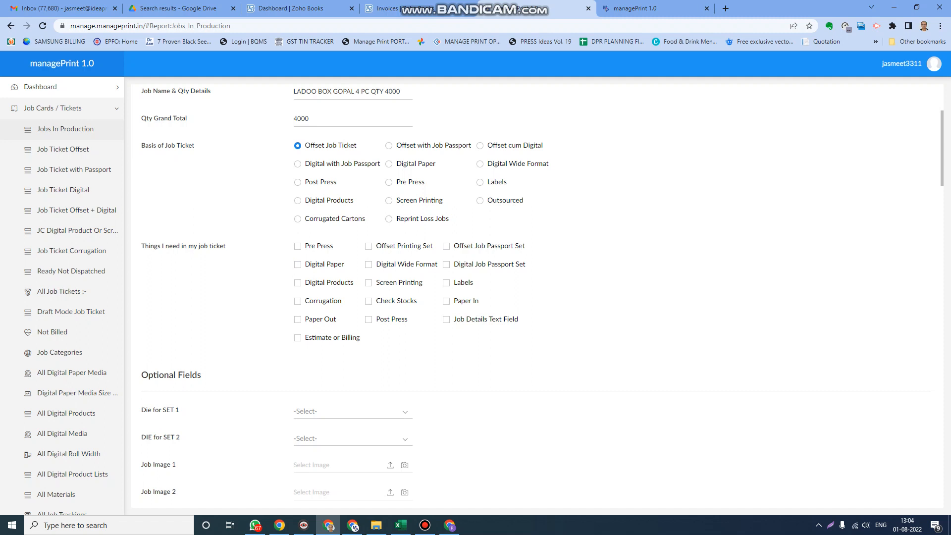
{"action": "left_click", "coordinate": [297, 246]}
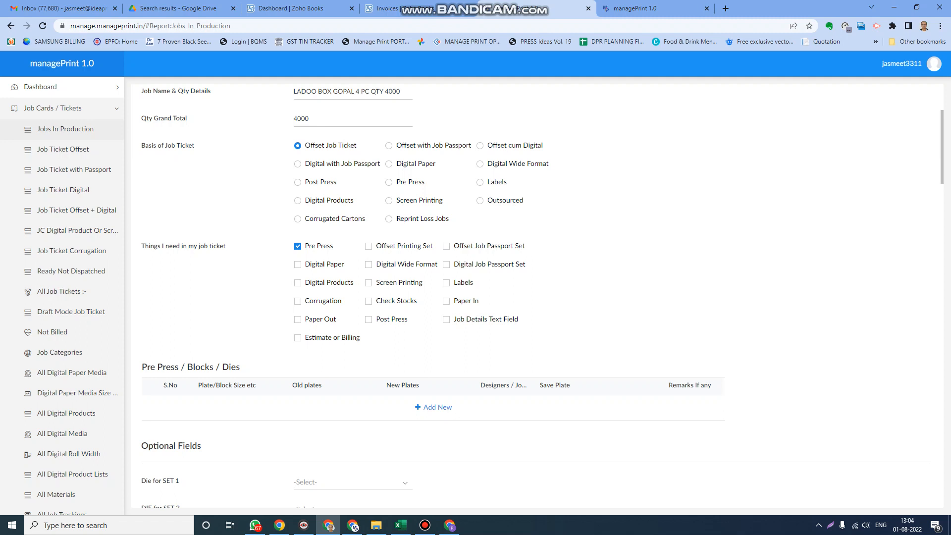
{"action": "left_click", "coordinate": [368, 246]}
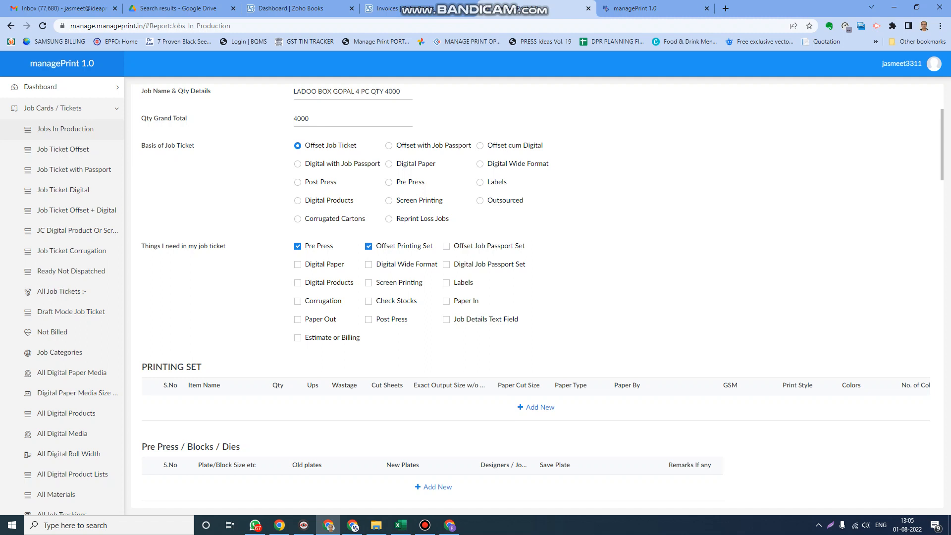
{"action": "left_click", "coordinate": [368, 319]}
{"action": "left_click", "coordinate": [446, 319]}
Review the sections added to the job ticket, removing Check Stocks and including it again
{"action": "scroll", "coordinate": [535, 297], "scroll_direction": "down", "scroll_amount": 8}
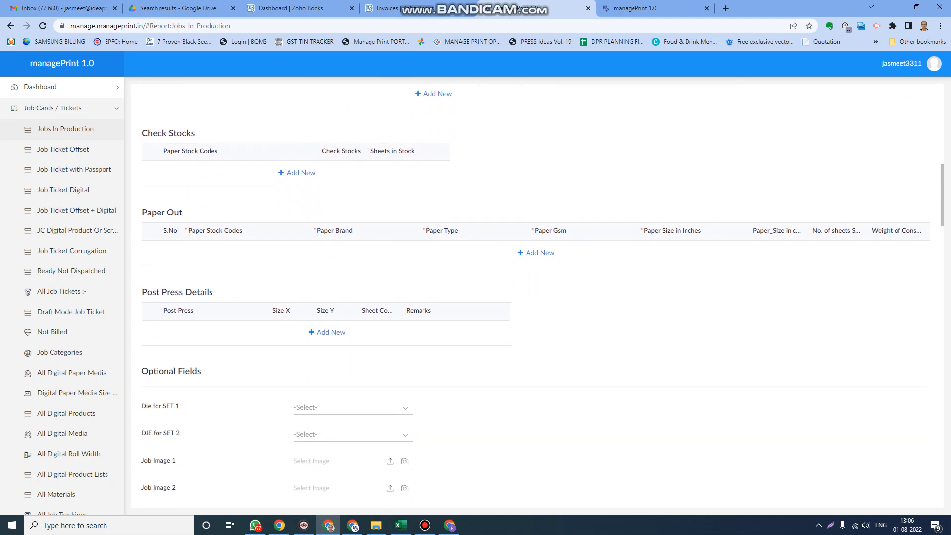
{"action": "scroll", "coordinate": [535, 298], "scroll_direction": "up", "scroll_amount": 7}
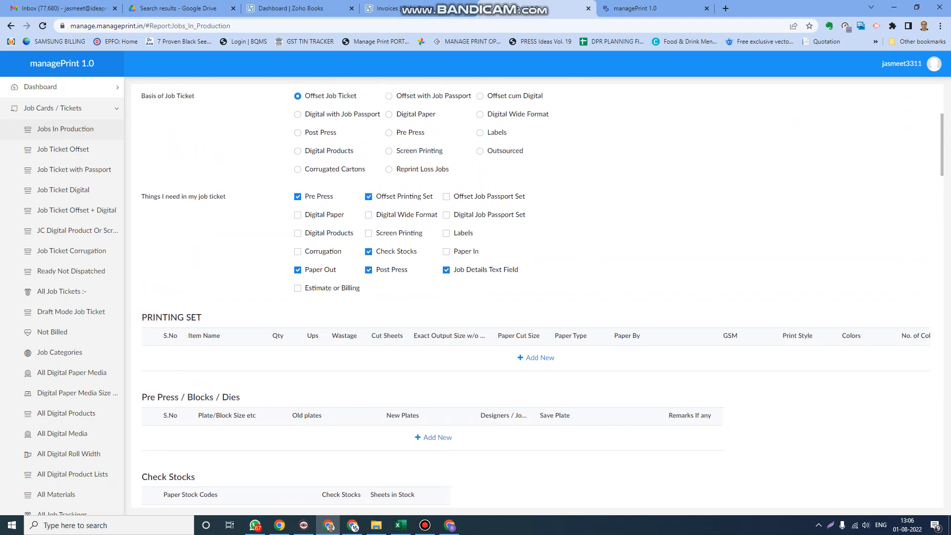
{"action": "scroll", "coordinate": [535, 297], "scroll_direction": "down", "scroll_amount": 2}
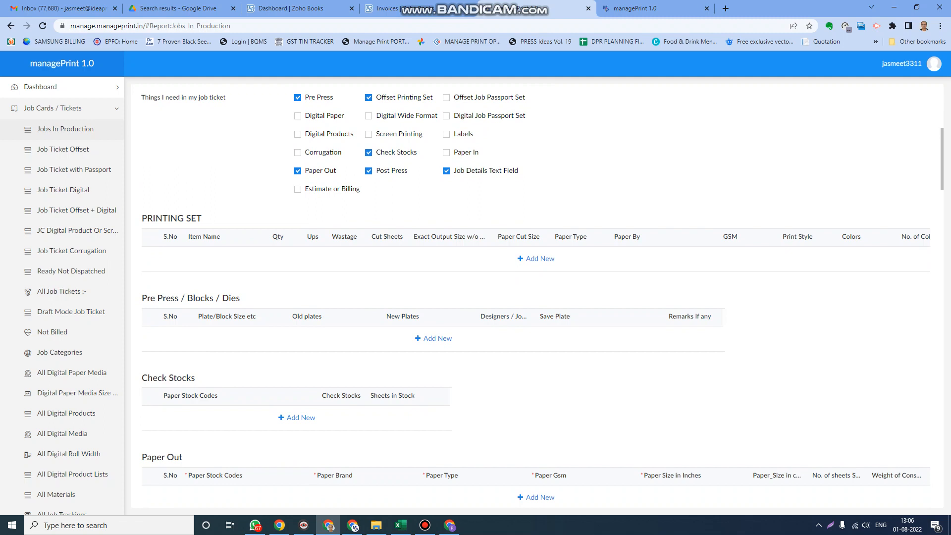
{"action": "left_click", "coordinate": [368, 152]}
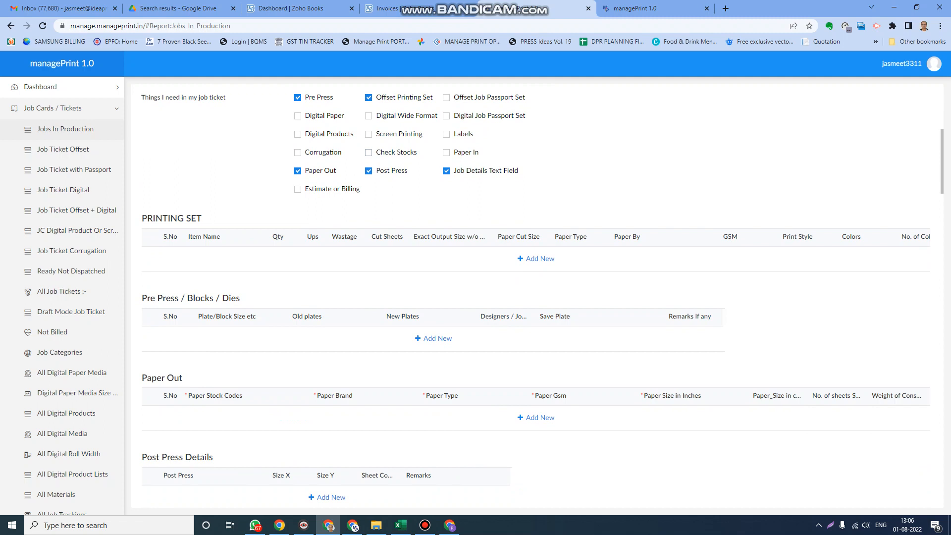
{"action": "left_click", "coordinate": [369, 153]}
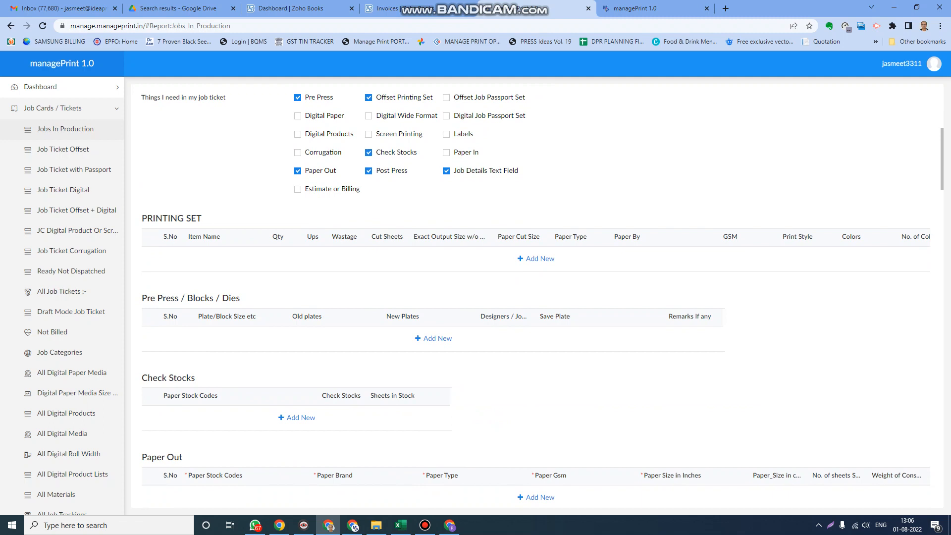
Remove Pre Press from the job ticket and include it again
{"action": "left_click", "coordinate": [297, 98]}
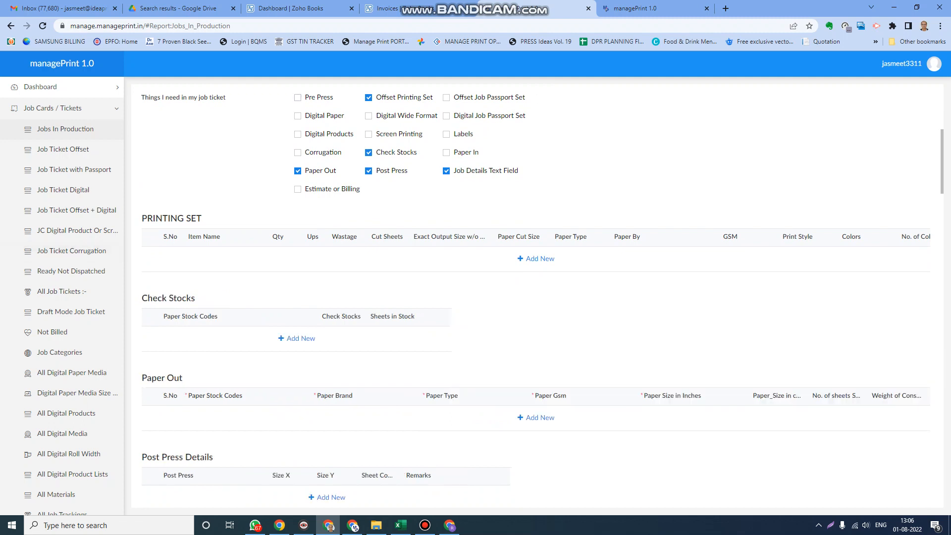
{"action": "left_click", "coordinate": [297, 97]}
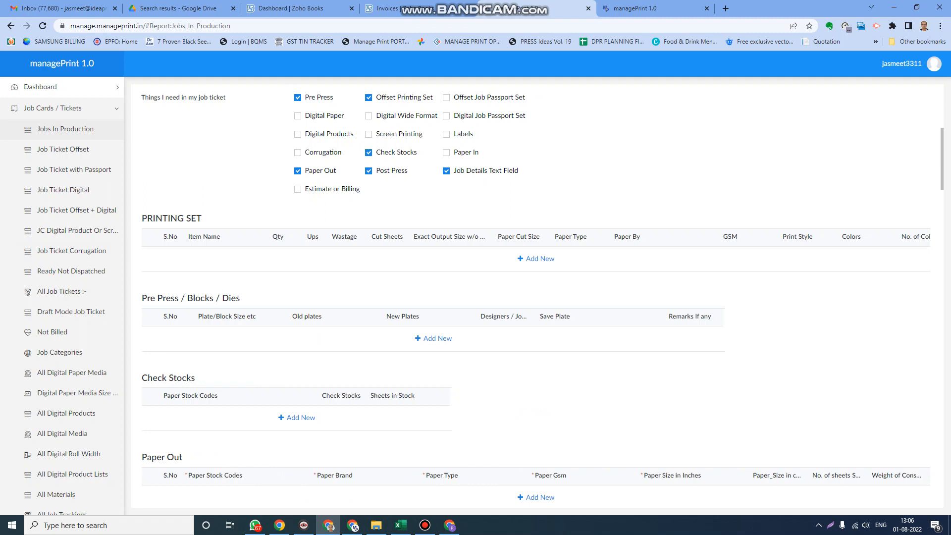
Add a printing set row for item LADOO BOX with quantity 4000 and 4 ups
{"action": "left_click", "coordinate": [536, 258]}
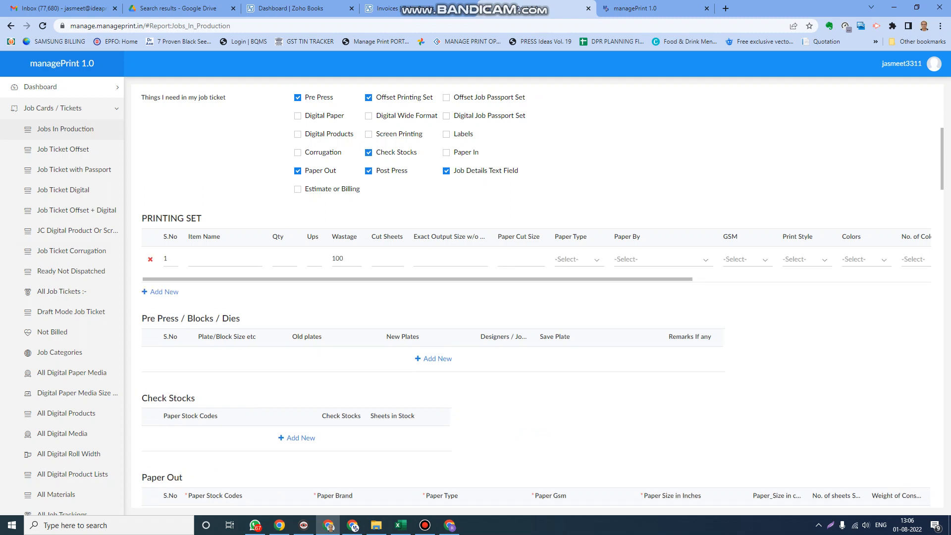
{"action": "type", "text": "LADOO BOX"}
{"action": "key", "text": "Tab"}
{"action": "type", "text": "4000"}
{"action": "left_click", "coordinate": [308, 257]}
{"action": "type", "text": "4"}
{"action": "key", "text": "Tab"}
{"action": "key", "text": "Tab"}
{"action": "key", "text": "Tab"}
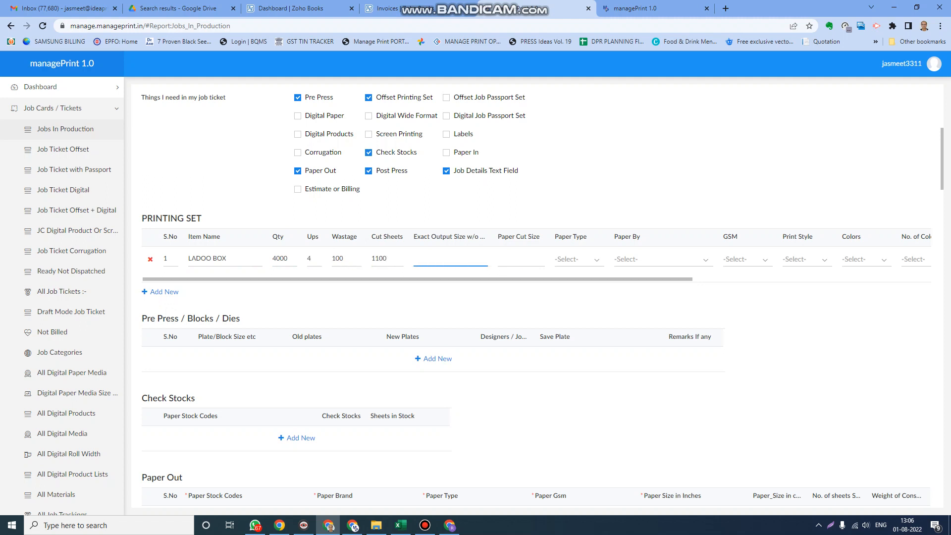
Set the LADOO BOX row's paper cut size to 18 X 23 and its paper type to 290 SBS
{"action": "key", "text": "Tab"}
{"action": "type", "text": "18 X 23"}
{"action": "key", "text": "Tab"}
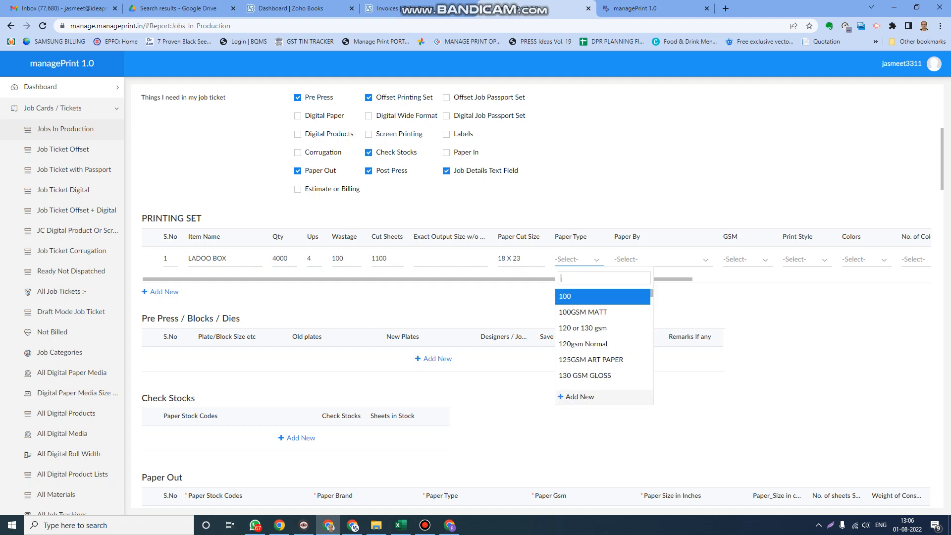
{"action": "type", "text": "sbs"}
{"action": "key", "text": "Return"}
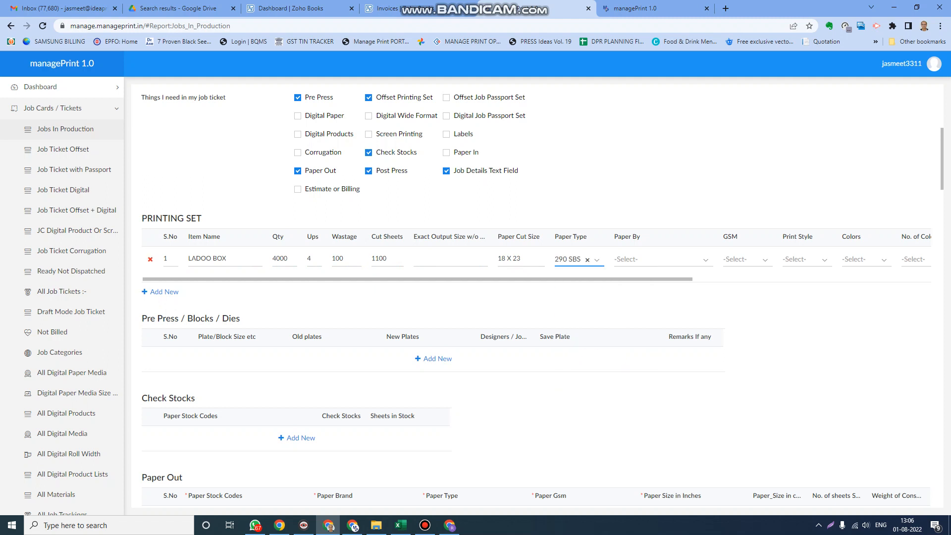
Set the printing set row's paper source to From Stocks and its GSM to 300
{"action": "key", "text": "Tab"}
{"action": "key", "text": "Down"}
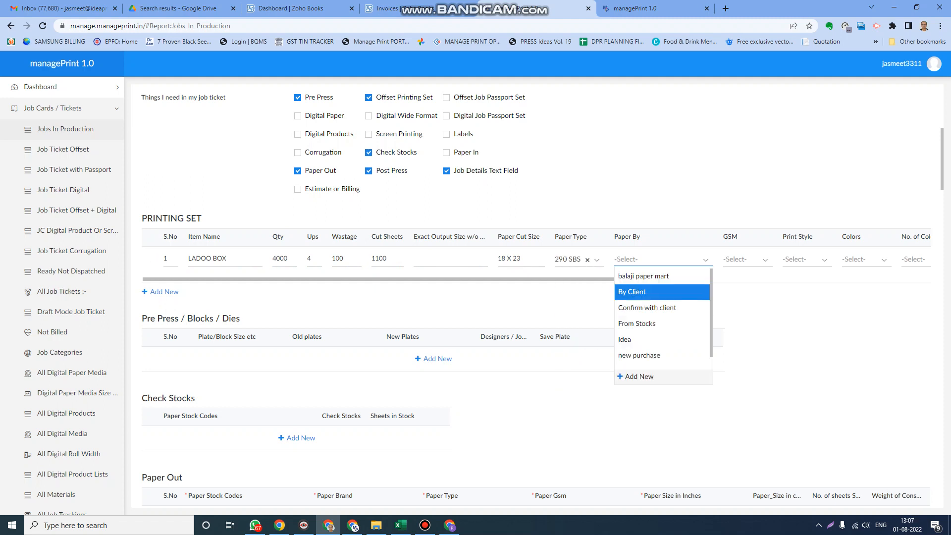
{"action": "key", "text": "Down"}
{"action": "key", "text": "Down"}
{"action": "key", "text": "Return"}
{"action": "key", "text": "Tab"}
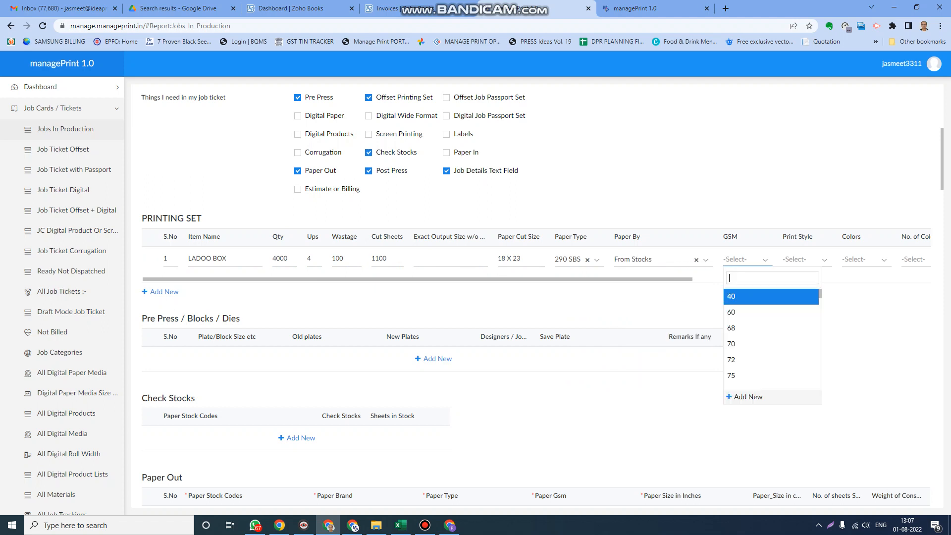
{"action": "type", "text": "300"}
{"action": "key", "text": "Return"}
Set the print style to Single Side and the colors to CMYK for the LADOO BOX row
{"action": "key", "text": "Tab"}
{"action": "type", "text": "sin"}
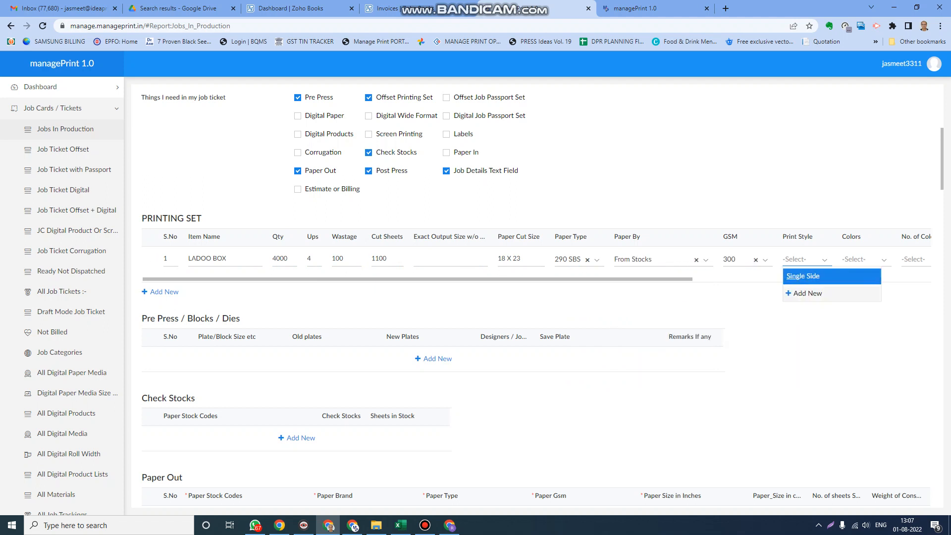
{"action": "key", "text": "Return"}
{"action": "key", "text": "Tab"}
{"action": "type", "text": "cmyk"}
{"action": "key", "text": "Return"}
{"action": "key", "text": "Tab"}
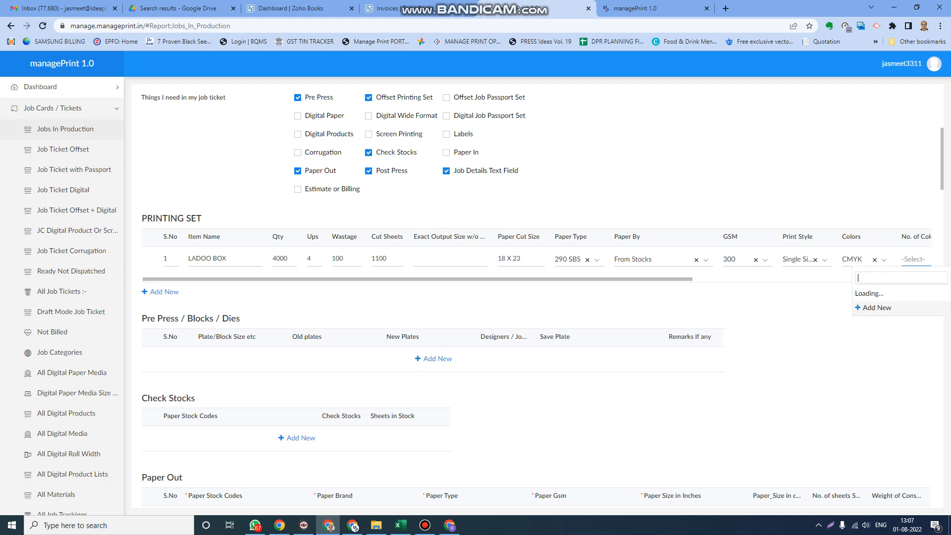
Set the number of colors to 4 for the LADOO BOX row, replacing the mistakenly picked 1+4 PANTONE
{"action": "type", "text": "4"}
{"action": "key", "text": "Return"}
{"action": "key", "text": "Tab"}
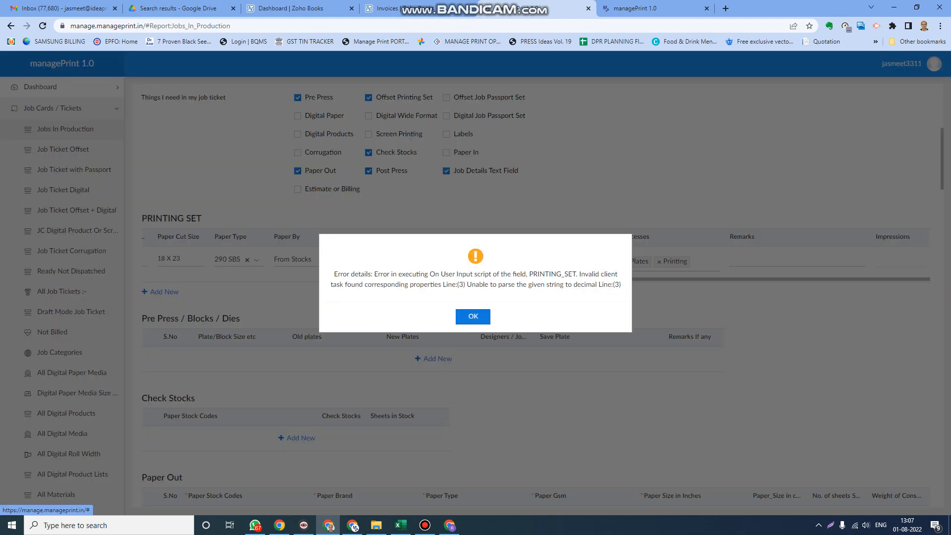
{"action": "key", "text": "Return"}
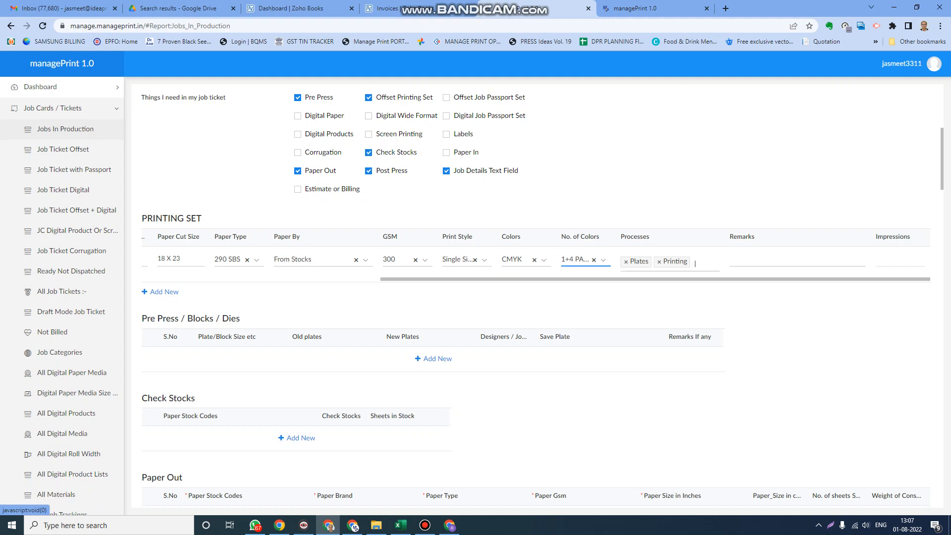
{"action": "left_click", "coordinate": [585, 260]}
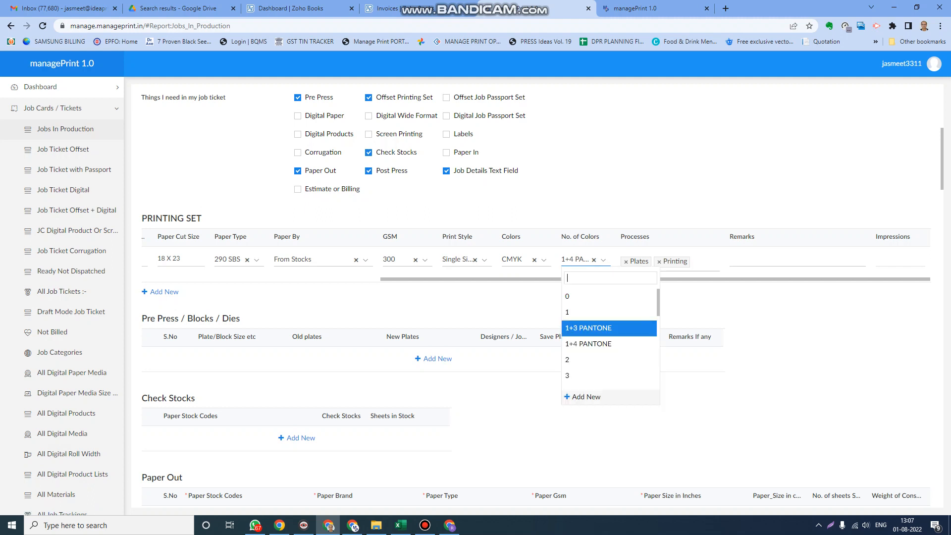
{"action": "key", "text": "Down"}
{"action": "key", "text": "Return"}
{"action": "key", "text": "Tab"}
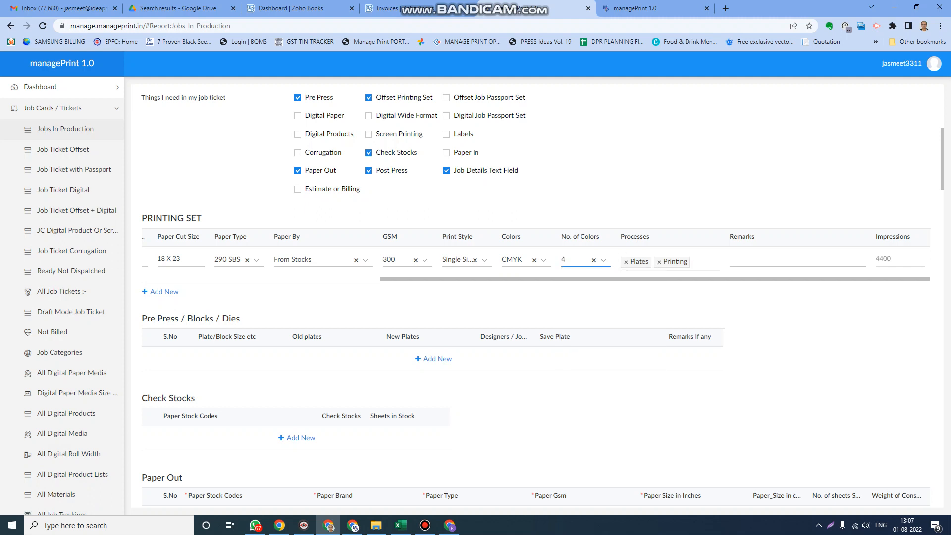
Add Lamination Gloss, Die Cutting and Pasting to the processes of the LADOO BOX row
{"action": "key", "text": "Down"}
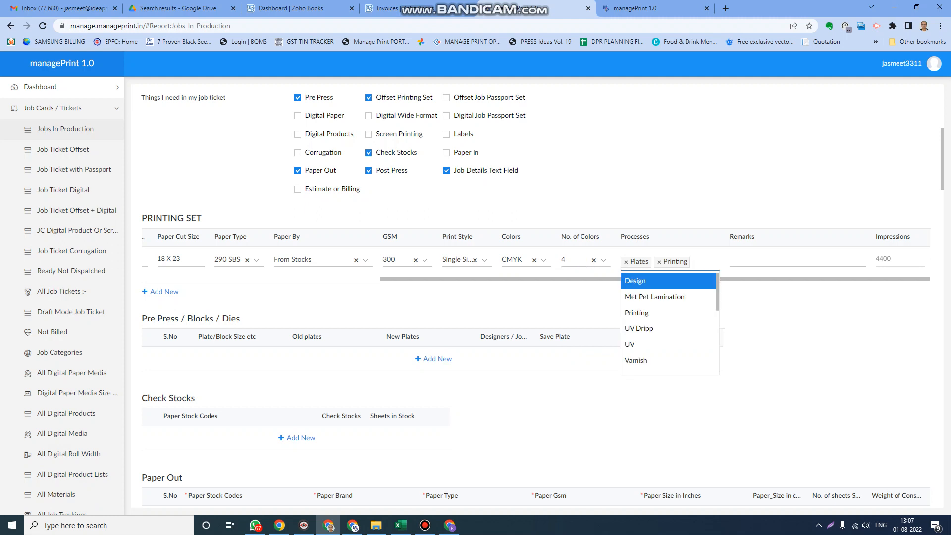
{"action": "type", "text": "lamin"}
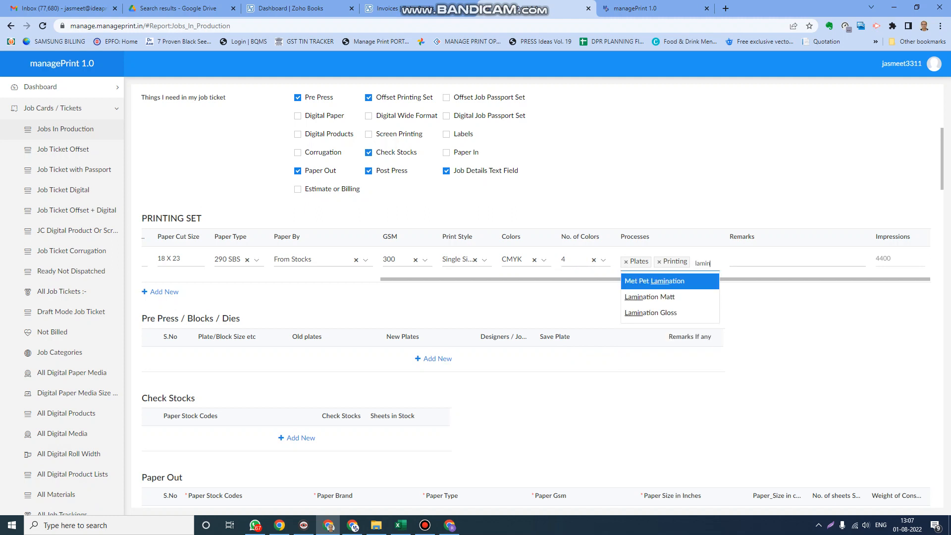
{"action": "key", "text": "Down"}
{"action": "key", "text": "Down"}
{"action": "key", "text": "Return"}
{"action": "type", "text": "die"}
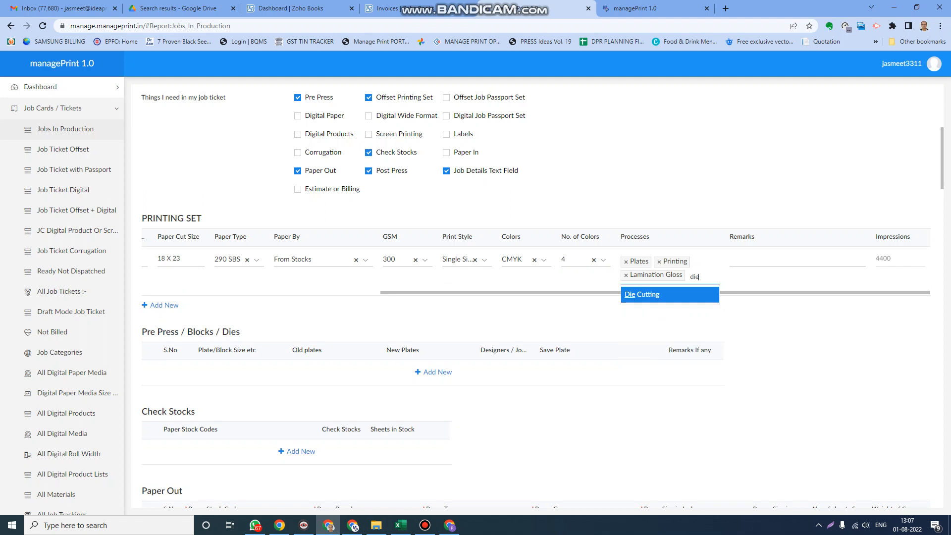
{"action": "key", "text": "Return"}
{"action": "type", "text": "past"}
{"action": "key", "text": "Return"}
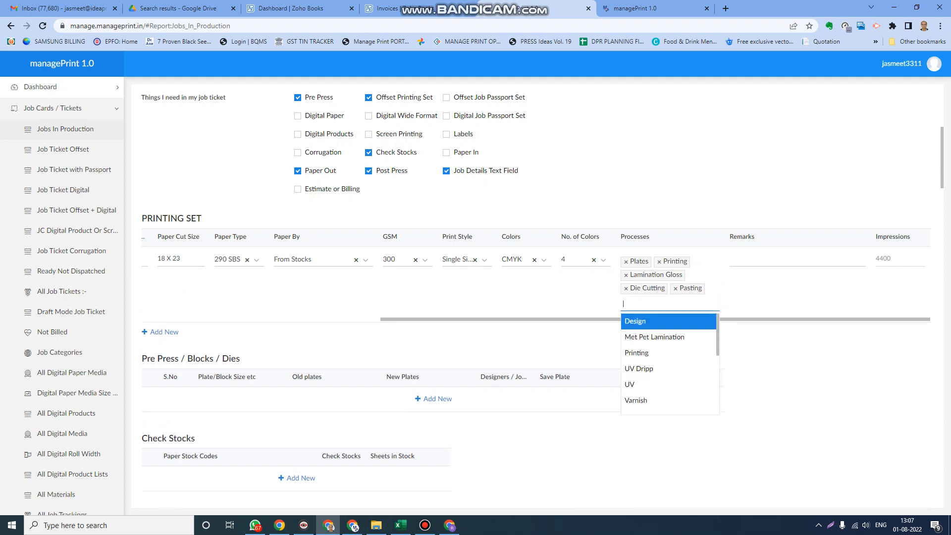
Enter the remark "TAKE CARE OF QUALITY" for the LADOO BOX row
{"action": "key", "text": "Tab"}
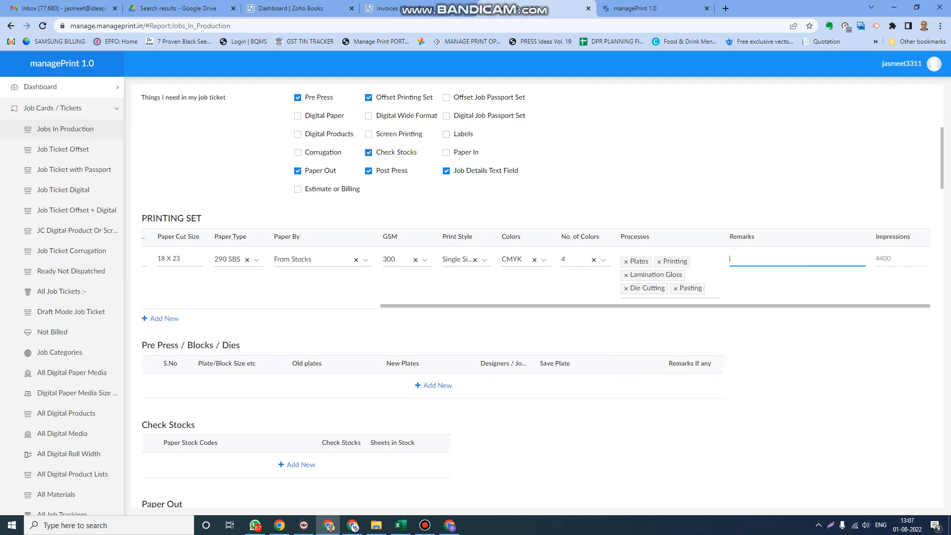
{"action": "type", "text": "TAKE CARE OF QUALITY"}
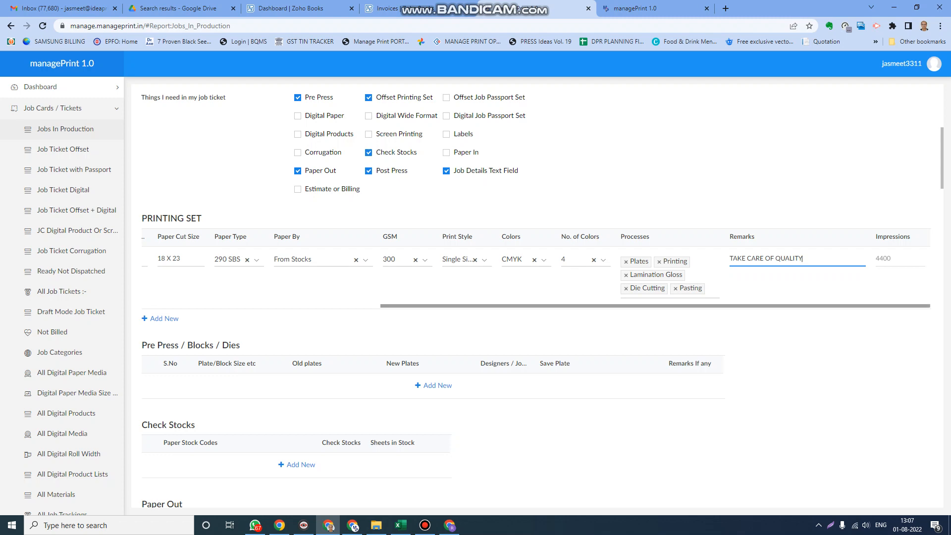
{"action": "left_click_drag", "start_coordinate": [655, 306], "coordinate": [418, 305]}
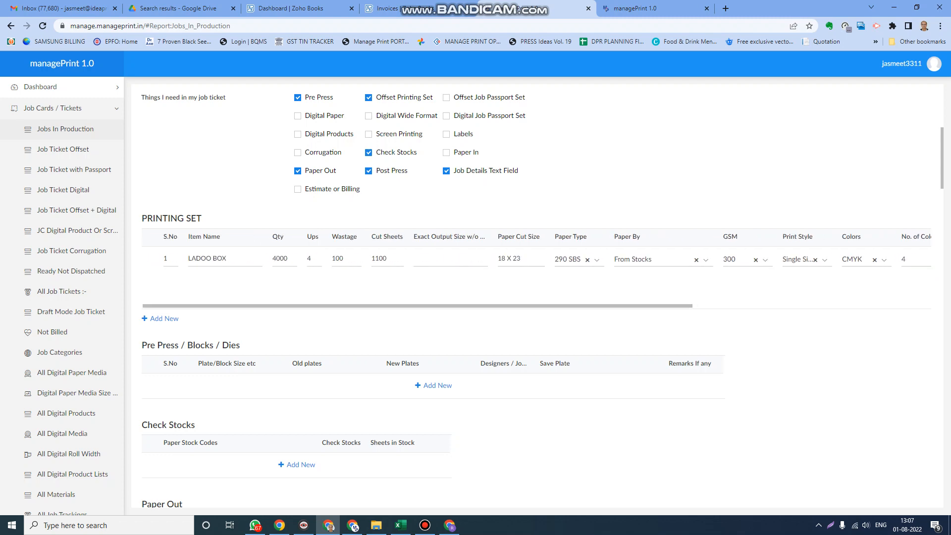
Add a row to Pre Press / Blocks / Dies with the plate size 19 X 26 Dominant Size
{"action": "scroll", "coordinate": [537, 297], "scroll_direction": "down", "scroll_amount": 3}
{"action": "left_click", "coordinate": [433, 237]}
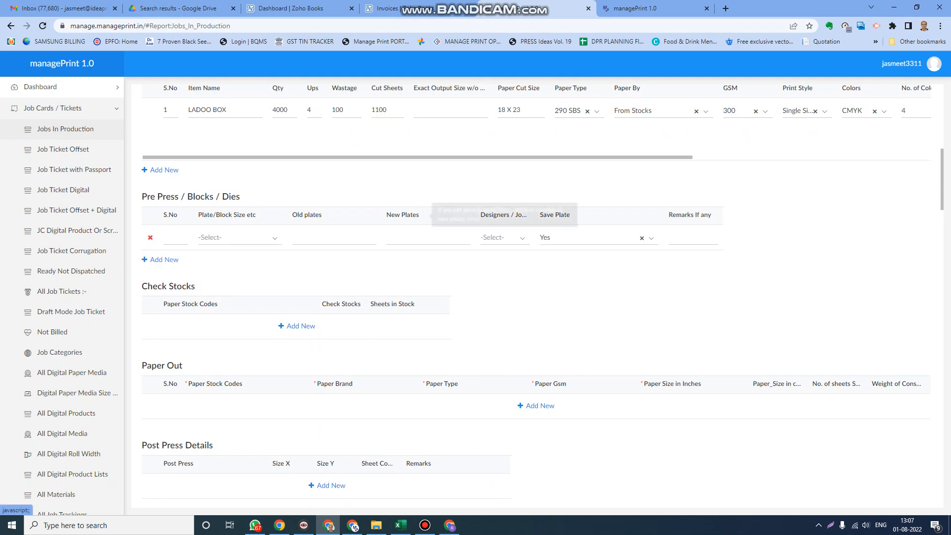
{"action": "left_click", "coordinate": [233, 237]}
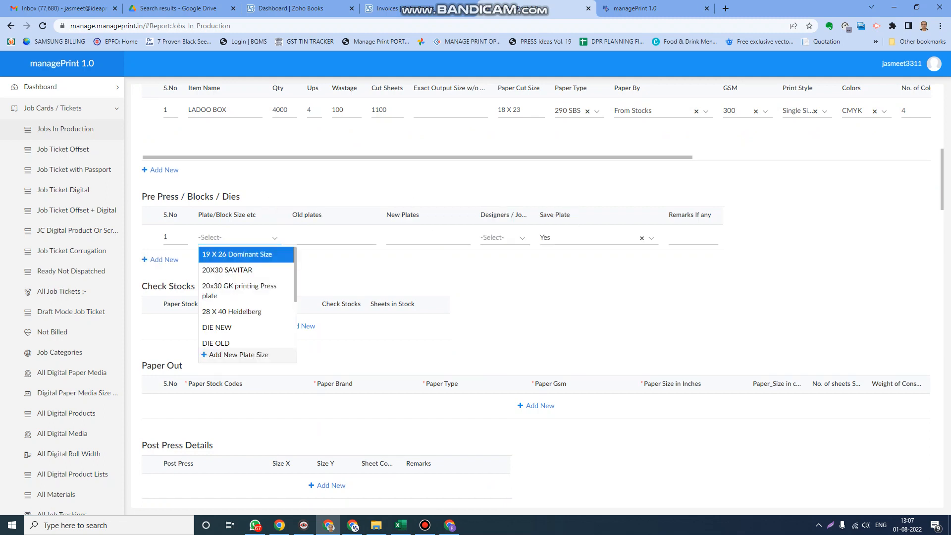
{"action": "left_click", "coordinate": [237, 255]}
Set 2 old plates and 2 new plates in the pre-press row and assign the first named designer
{"action": "mouse_move", "coordinate": [307, 215]}
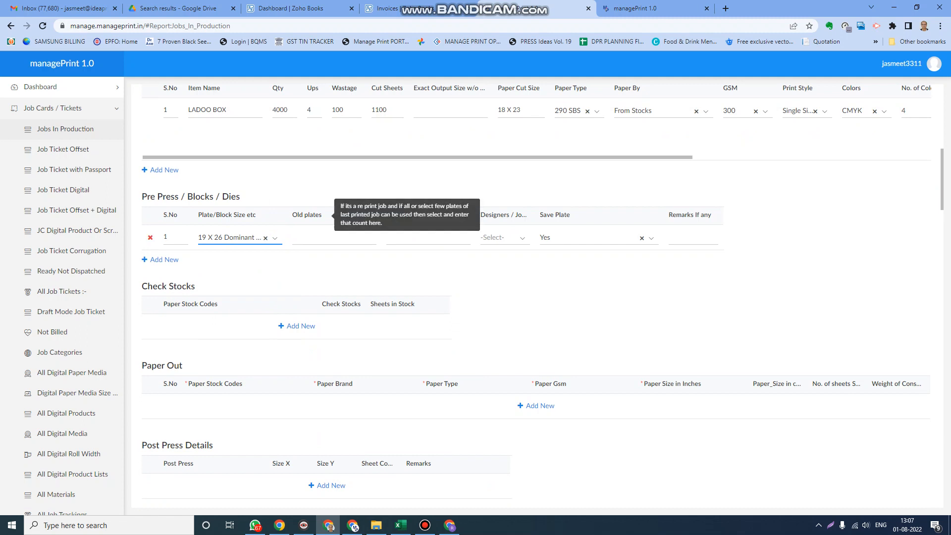
{"action": "left_click", "coordinate": [335, 238]}
{"action": "type", "text": "2"}
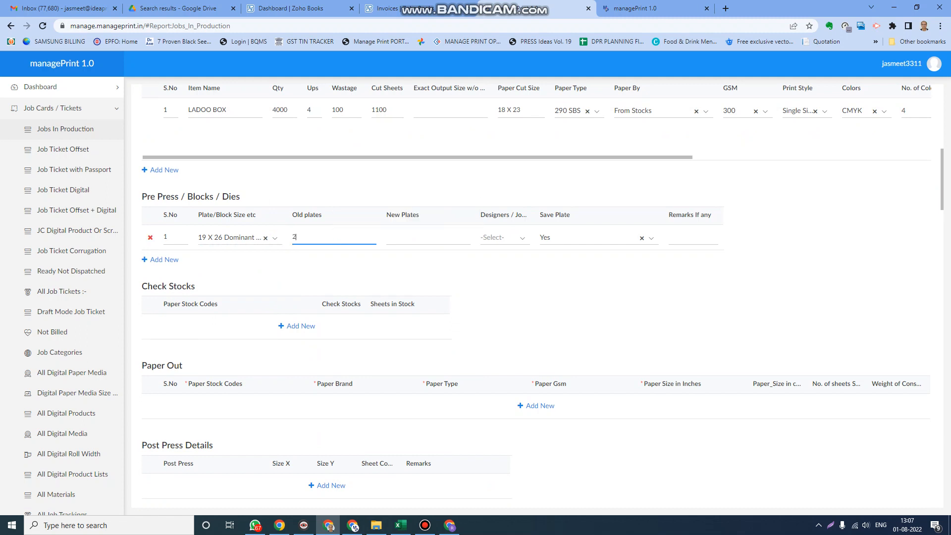
{"action": "left_click", "coordinate": [428, 238]}
{"action": "type", "text": "2"}
{"action": "key", "text": "Tab"}
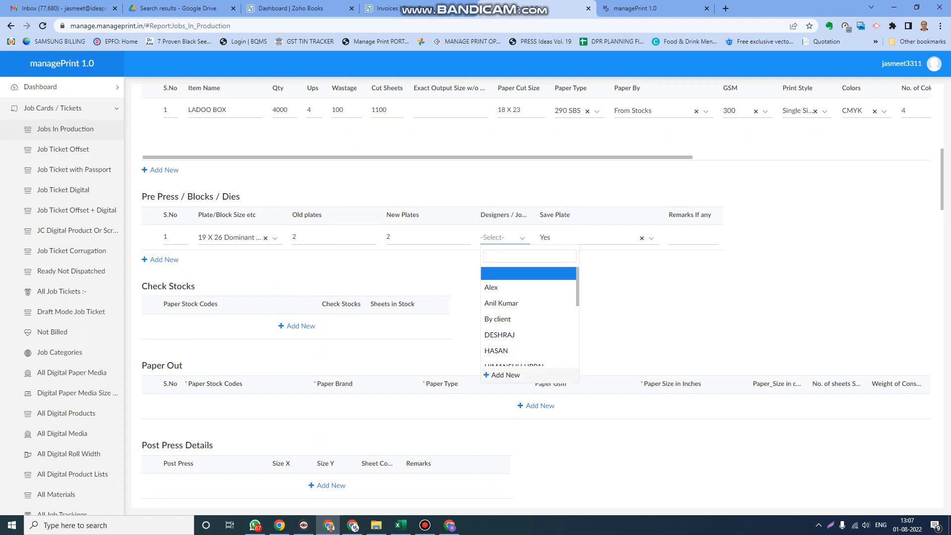
{"action": "key", "text": "Down"}
{"action": "key", "text": "Return"}
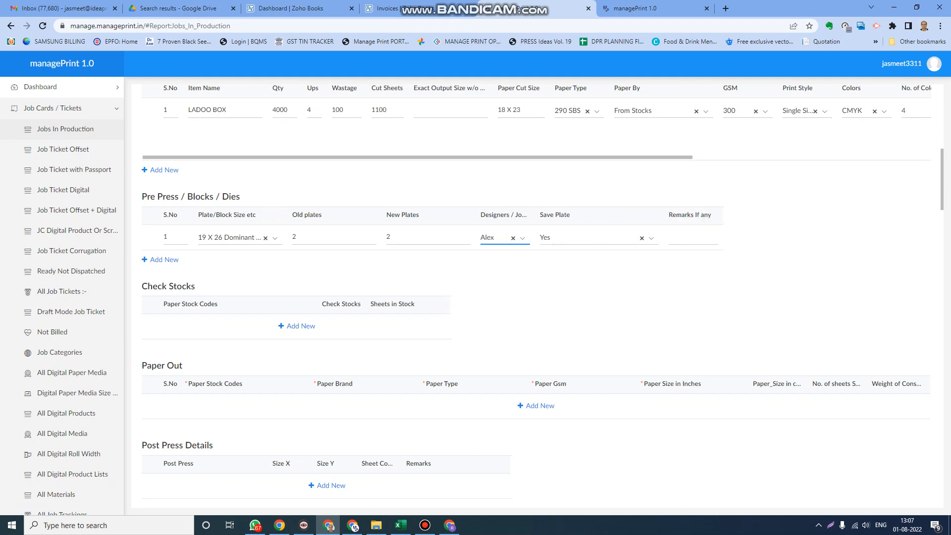
Add a Check Stocks row and view the available paper stock codes without choosing one
{"action": "left_click", "coordinate": [296, 326]}
{"action": "left_click", "coordinate": [237, 327]}
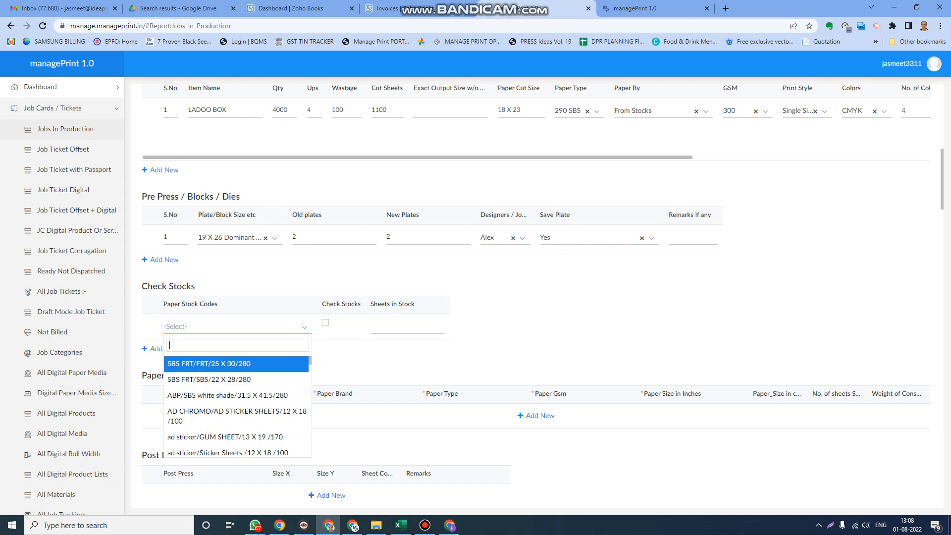
{"action": "key", "text": "Escape"}
Add a Paper Out row for paper stock SBS FRT/SBS/22 X 28/280 with 2000 sheets
{"action": "scroll", "coordinate": [536, 296], "scroll_direction": "down", "scroll_amount": 3}
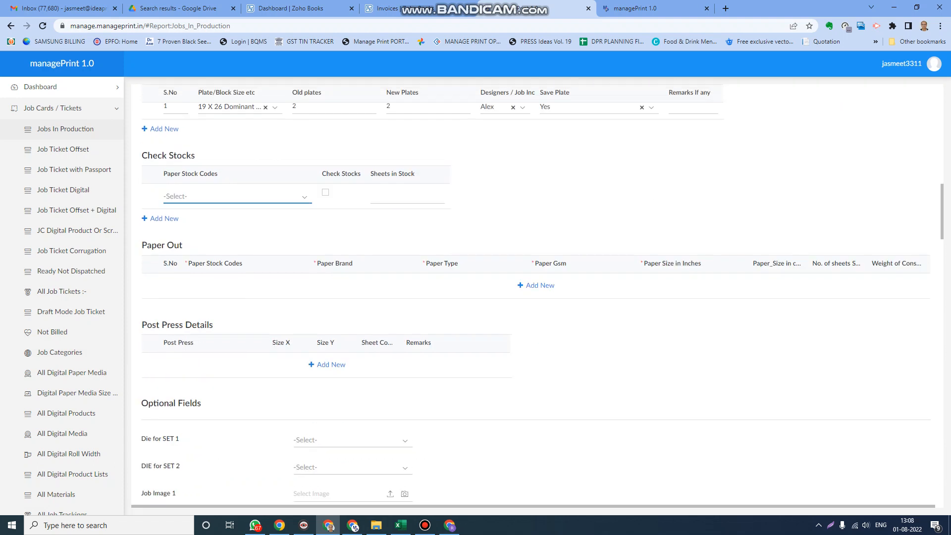
{"action": "left_click", "coordinate": [540, 286]}
{"action": "left_click", "coordinate": [247, 286]}
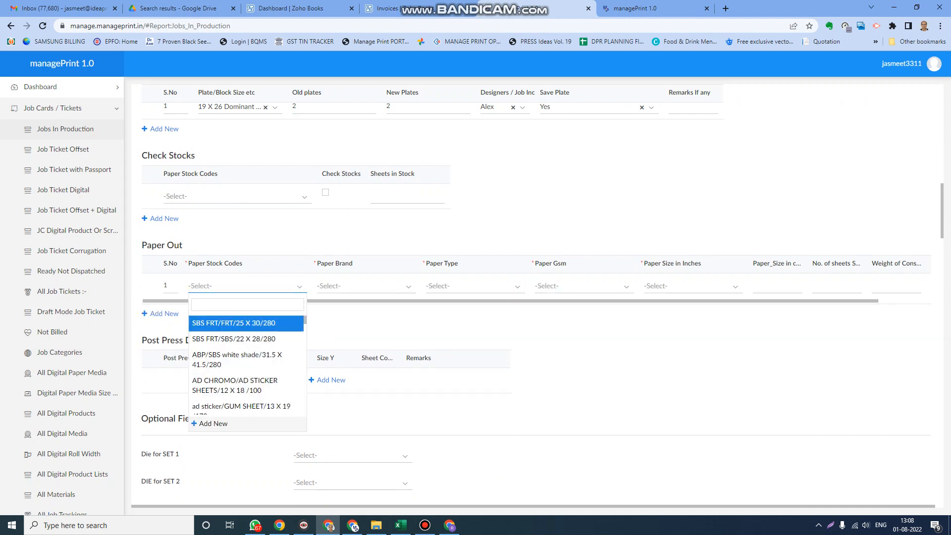
{"action": "key", "text": "Return"}
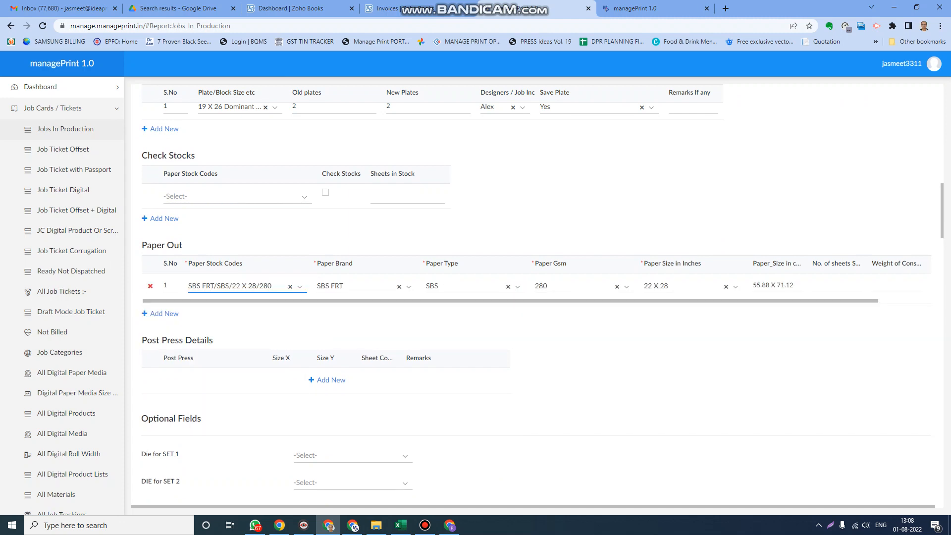
{"action": "left_click", "coordinate": [837, 286]}
{"action": "type", "text": "2000"}
{"action": "key", "text": "Tab"}
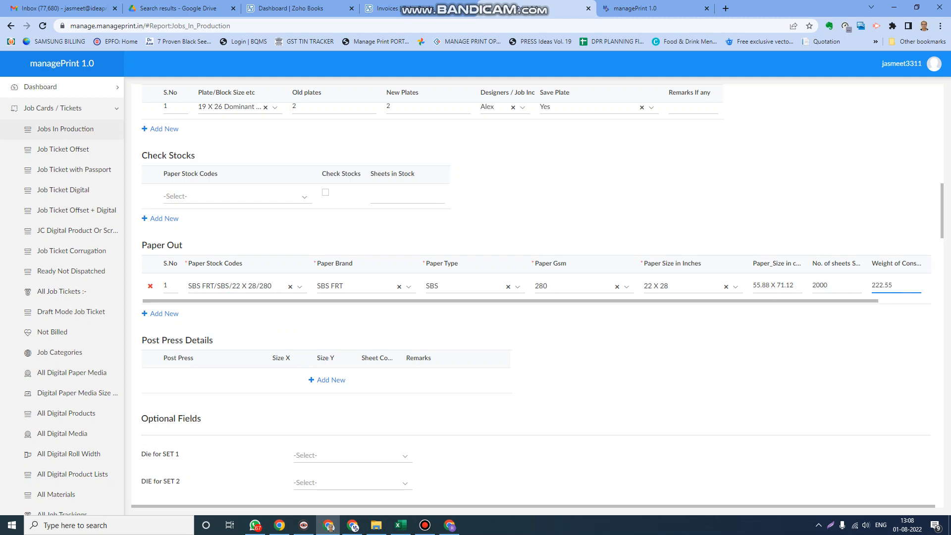
{"action": "left_click", "coordinate": [694, 340]}
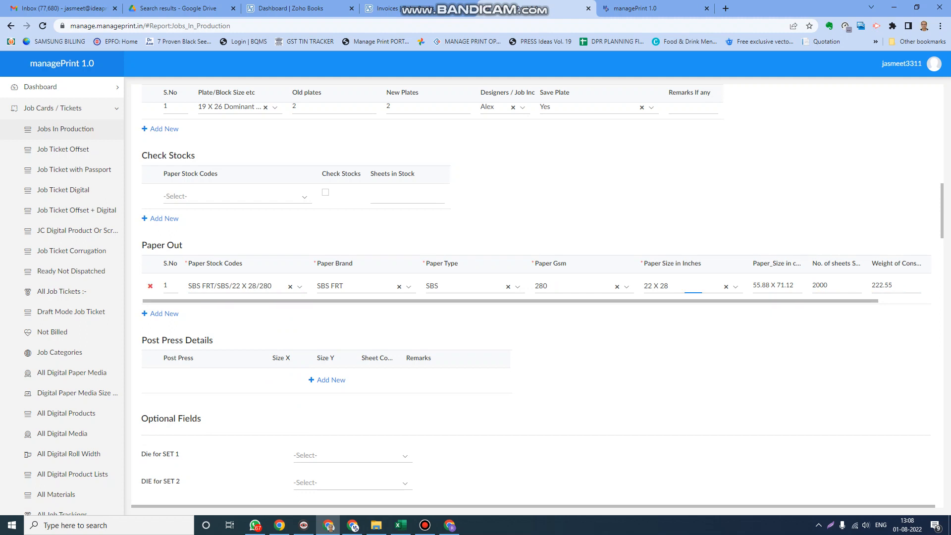